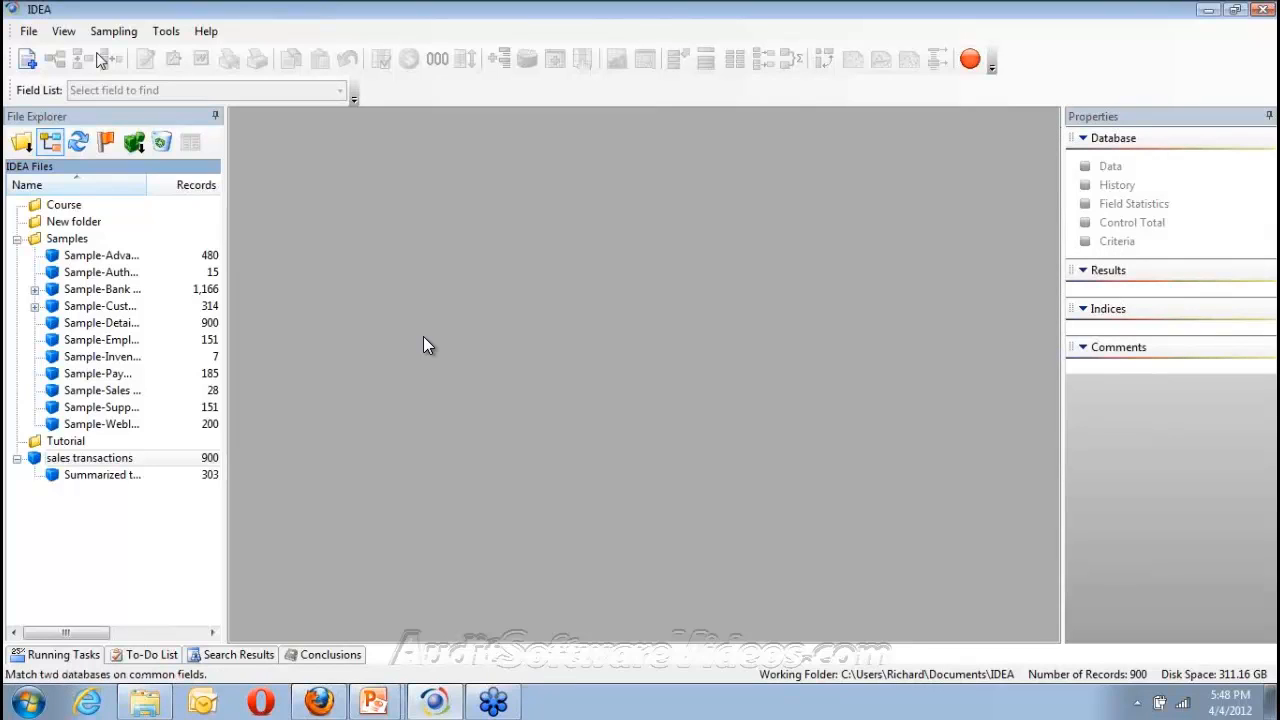
Import the Database1 table from the Microsoft Access file Customer.MDB in the Tutorial folder, scanning only 10000 records for field length.
{"action": "left_click", "coordinate": [27, 33]}
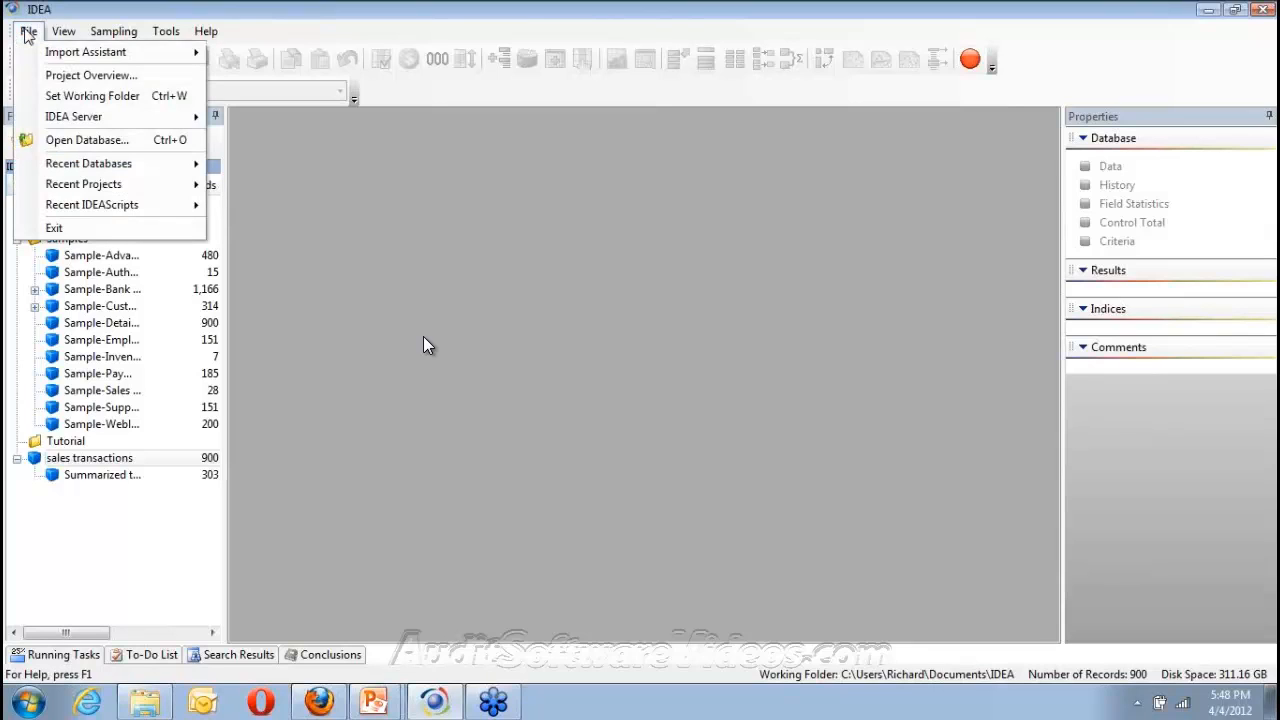
{"action": "mouse_move", "coordinate": [50, 62]}
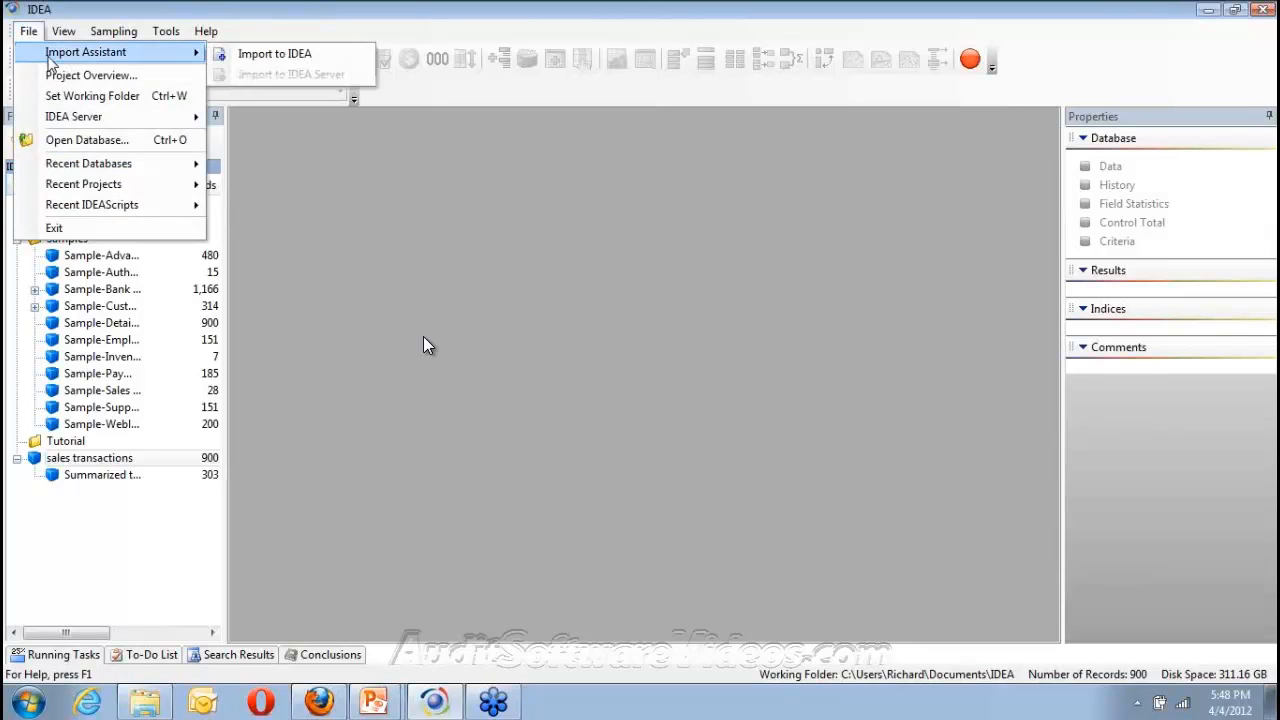
{"action": "left_click", "coordinate": [275, 55]}
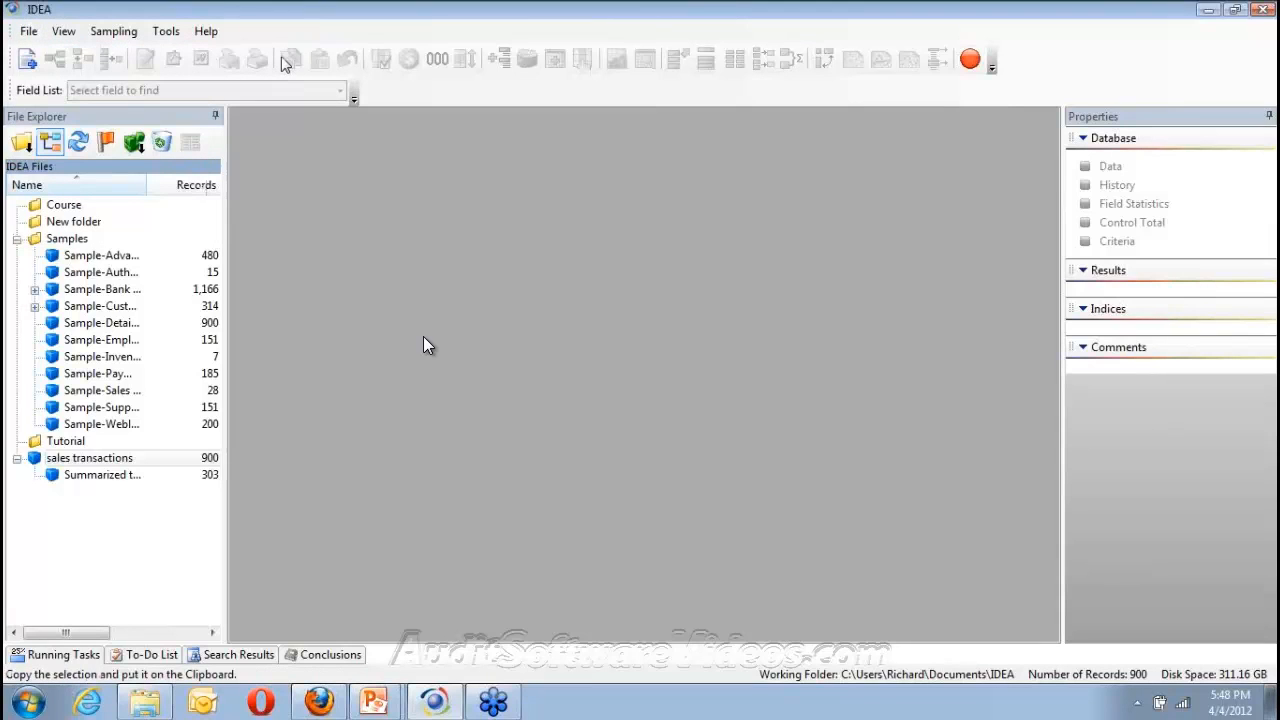
{"action": "left_click", "coordinate": [468, 234]}
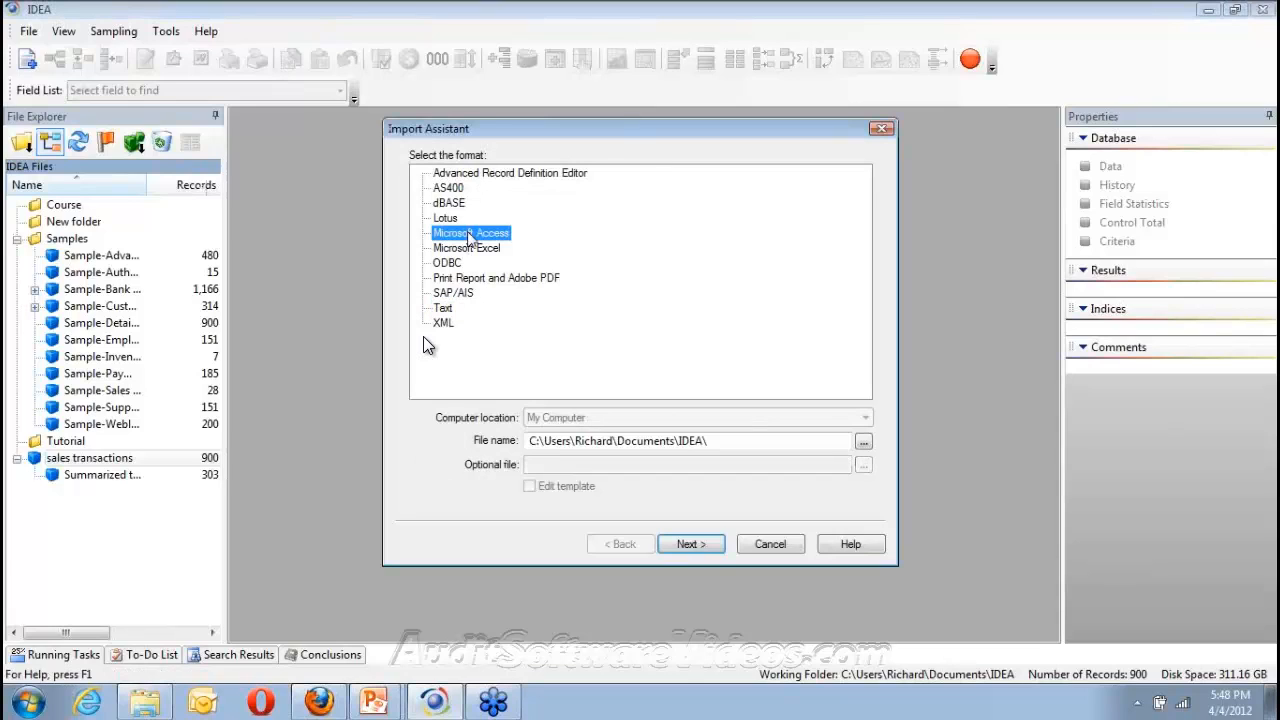
{"action": "left_click", "coordinate": [863, 445]}
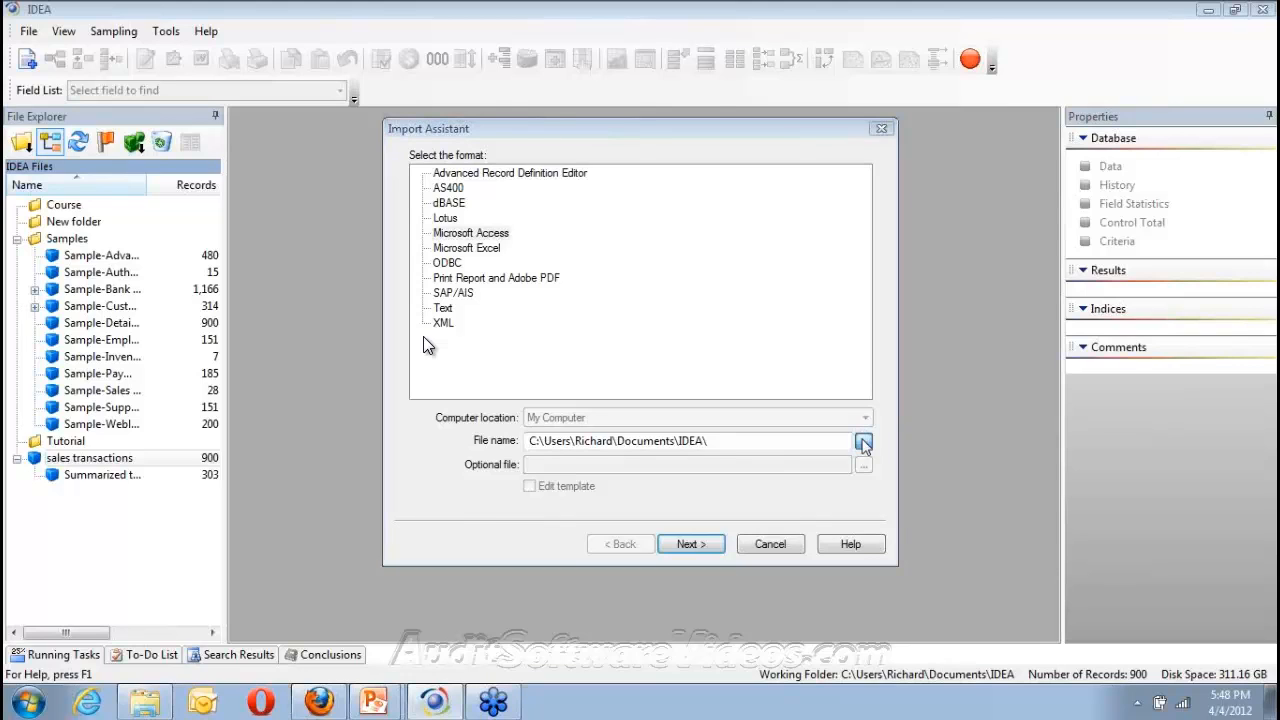
{"action": "double_click", "coordinate": [517, 289]}
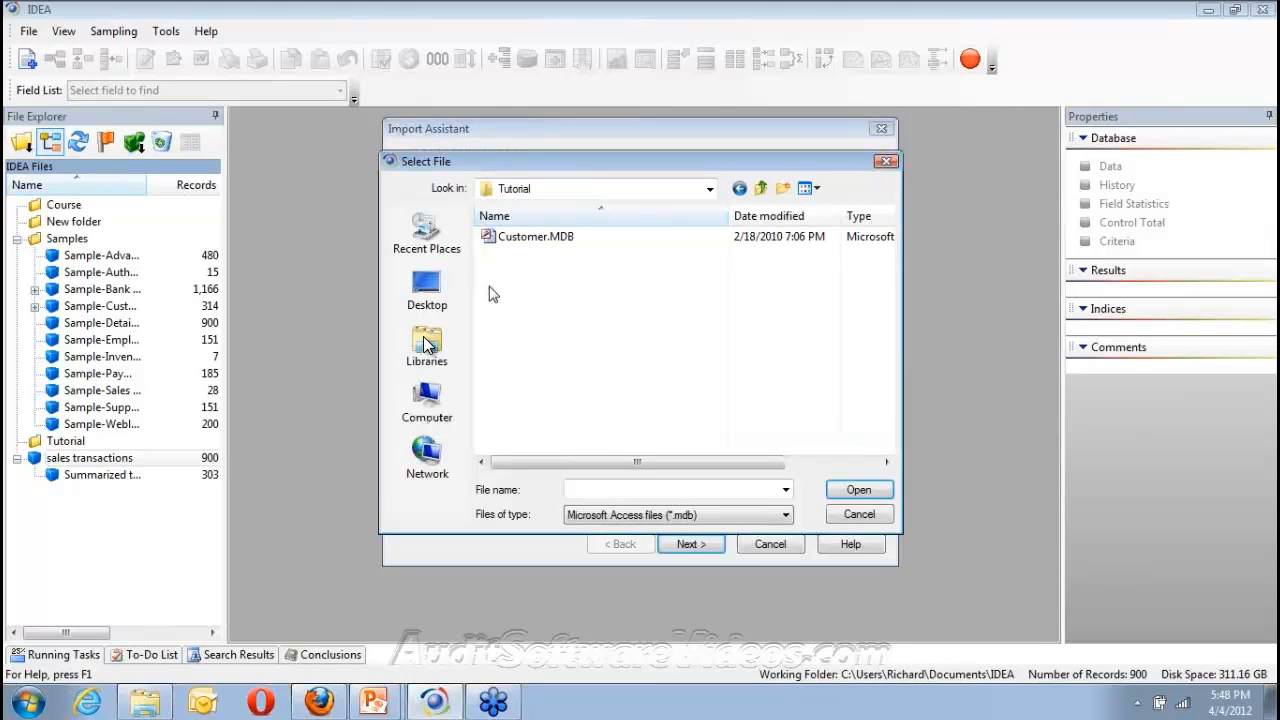
{"action": "double_click", "coordinate": [535, 237]}
{"action": "left_click", "coordinate": [686, 548]}
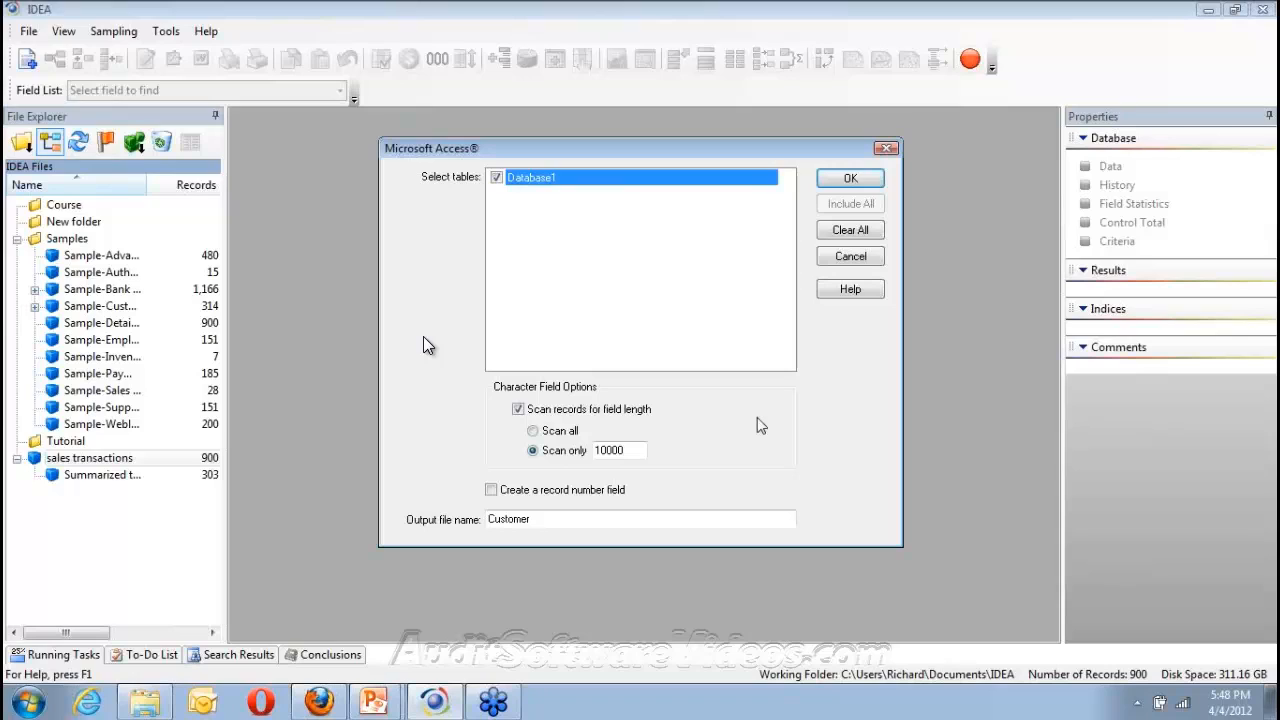
{"action": "left_click", "coordinate": [848, 186]}
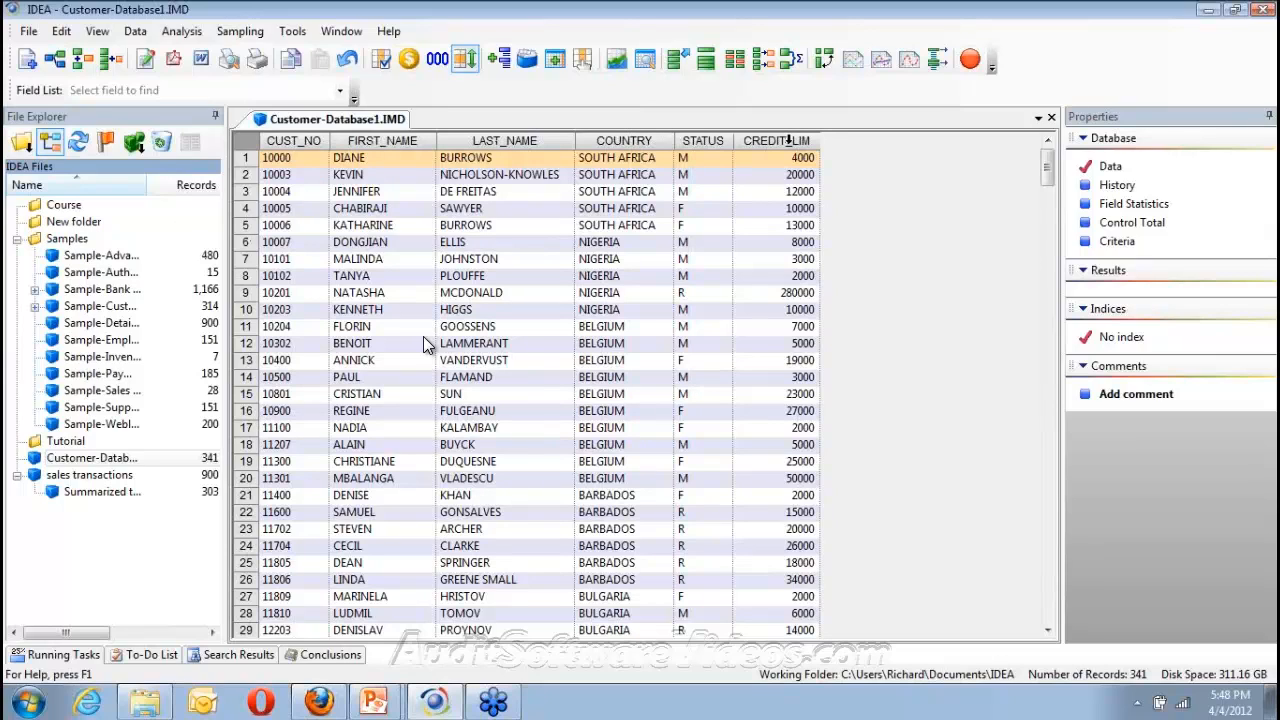
Open the sales transactions database and compare its fields with those of Customer-Database1.
{"action": "left_click", "coordinate": [68, 481]}
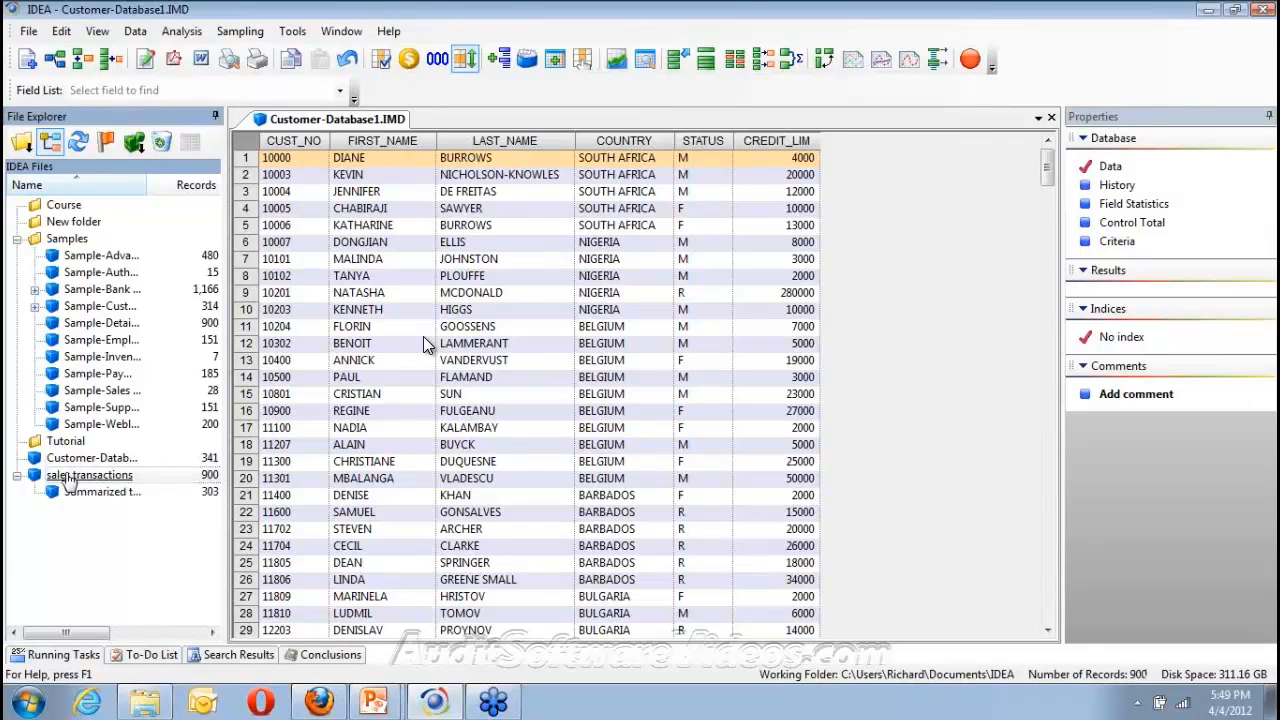
{"action": "double_click", "coordinate": [68, 478]}
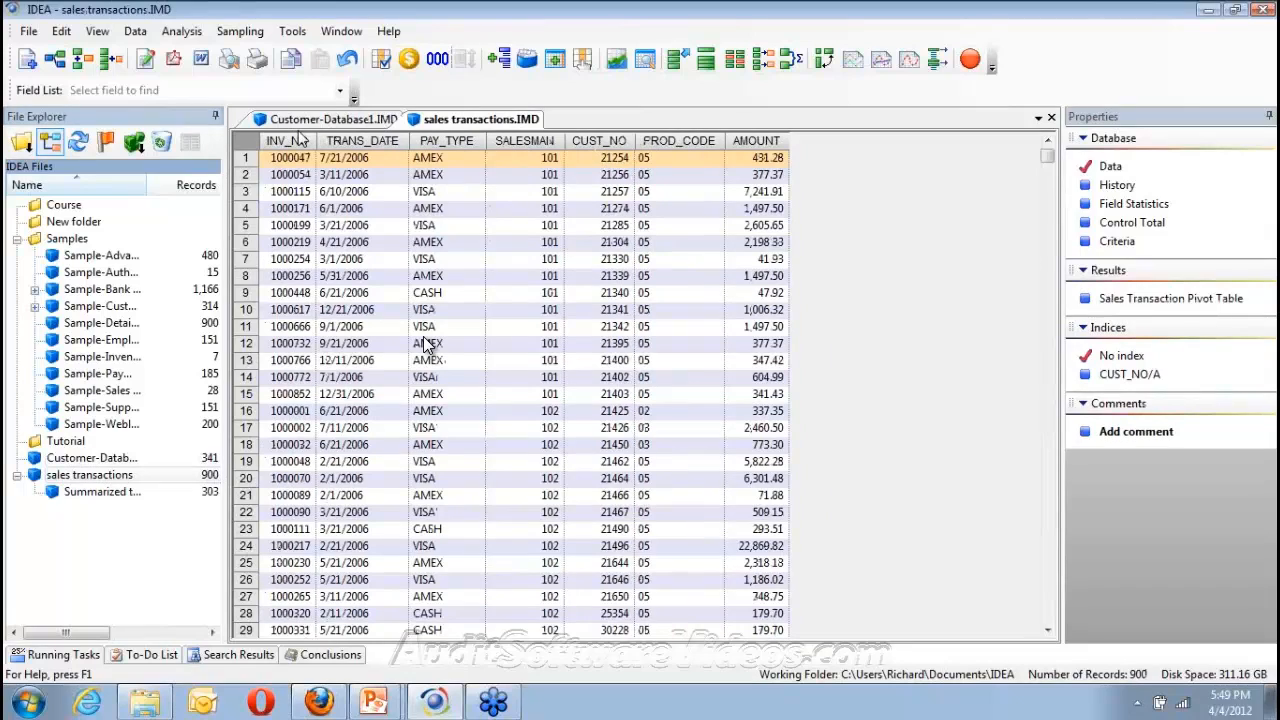
{"action": "left_click", "coordinate": [338, 118]}
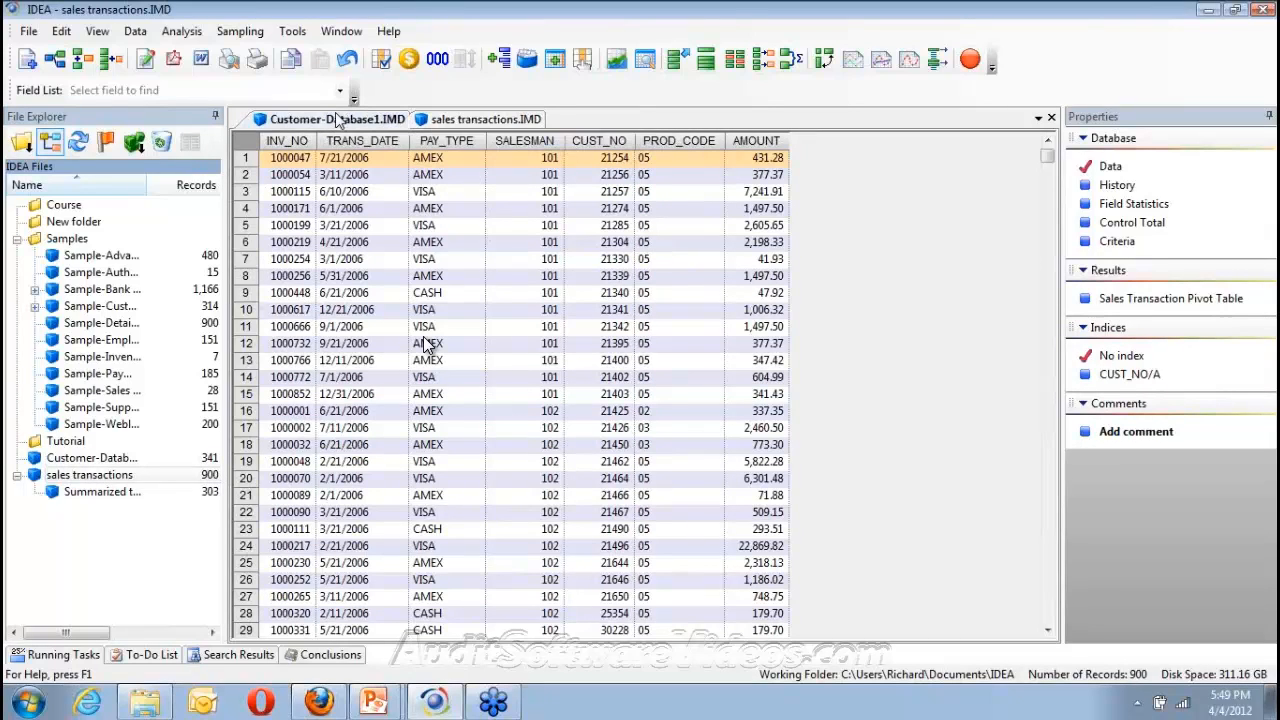
{"action": "left_click", "coordinate": [472, 120]}
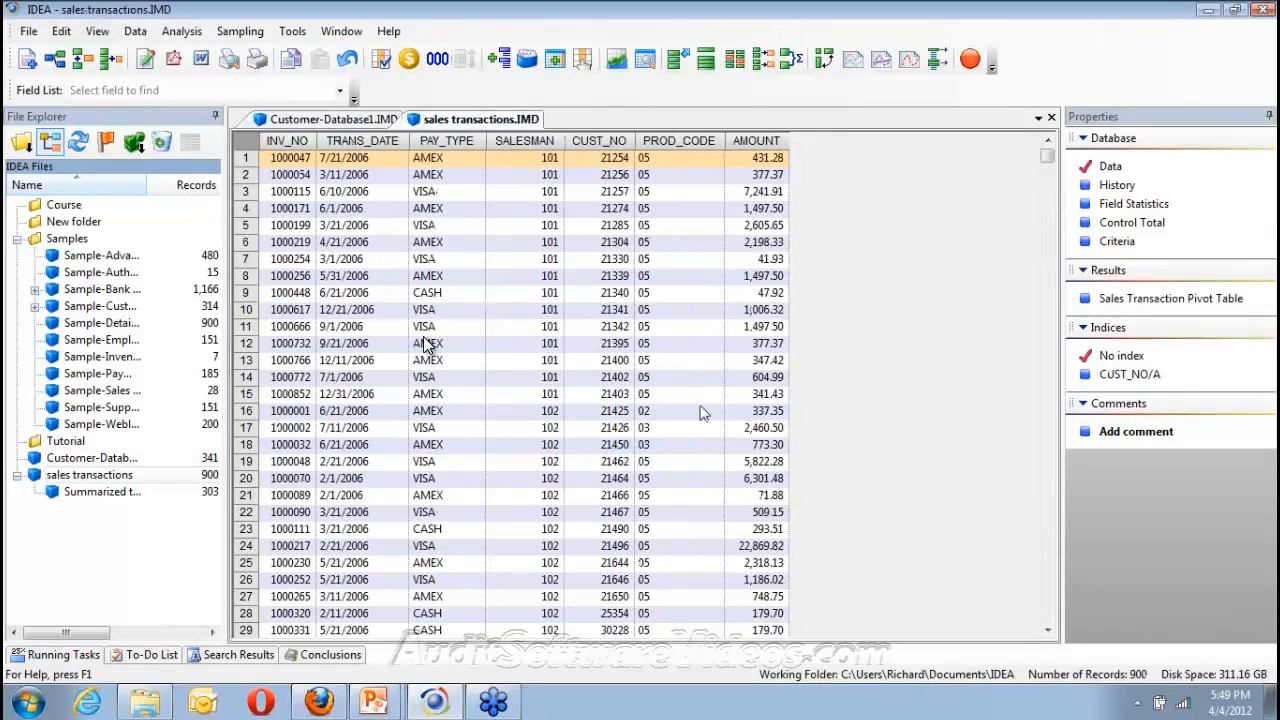
{"action": "left_click", "coordinate": [325, 120]}
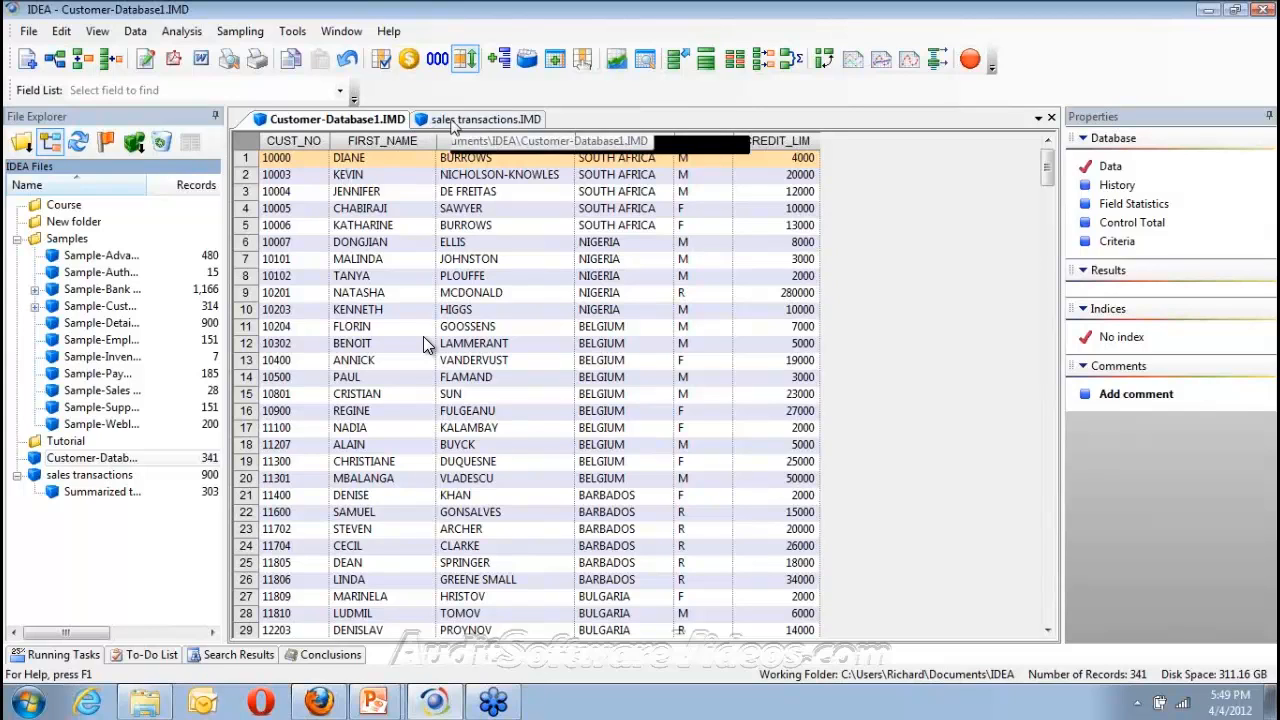
{"action": "left_click", "coordinate": [451, 121]}
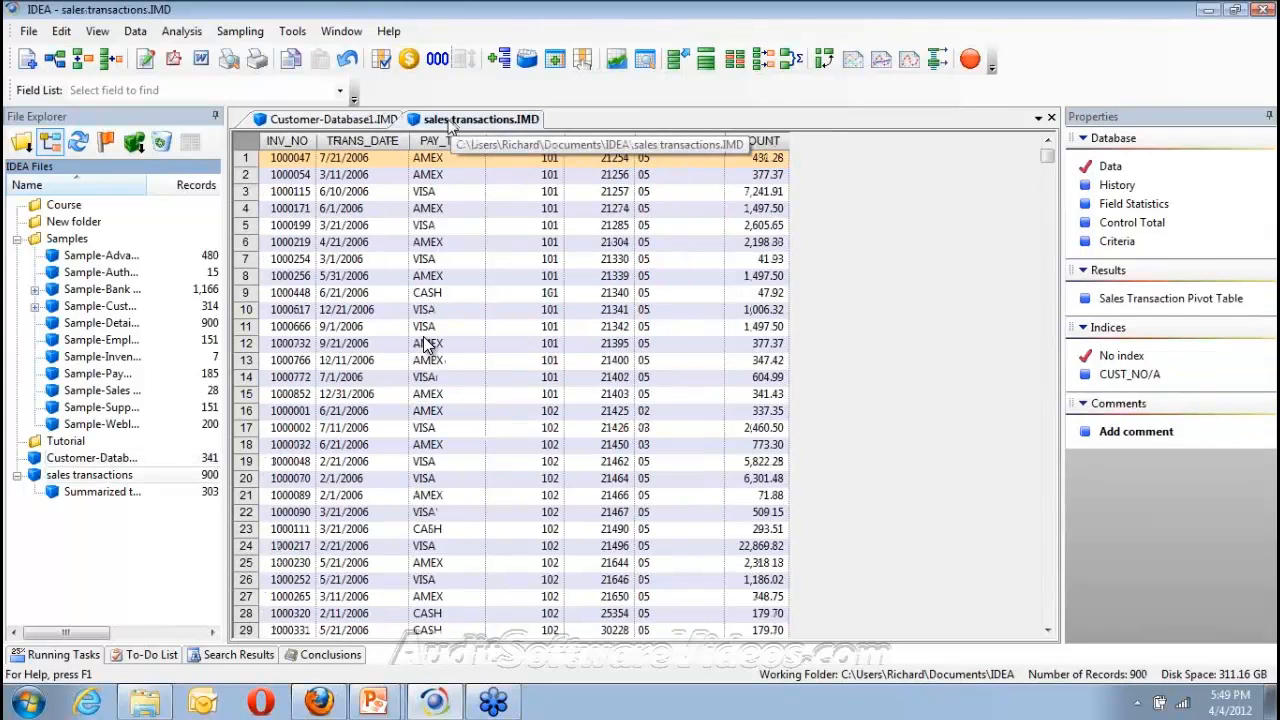
Check the field types of the sales transactions database in Field Manipulation, especially CUST_NO, without changing anything.
{"action": "left_click", "coordinate": [132, 36]}
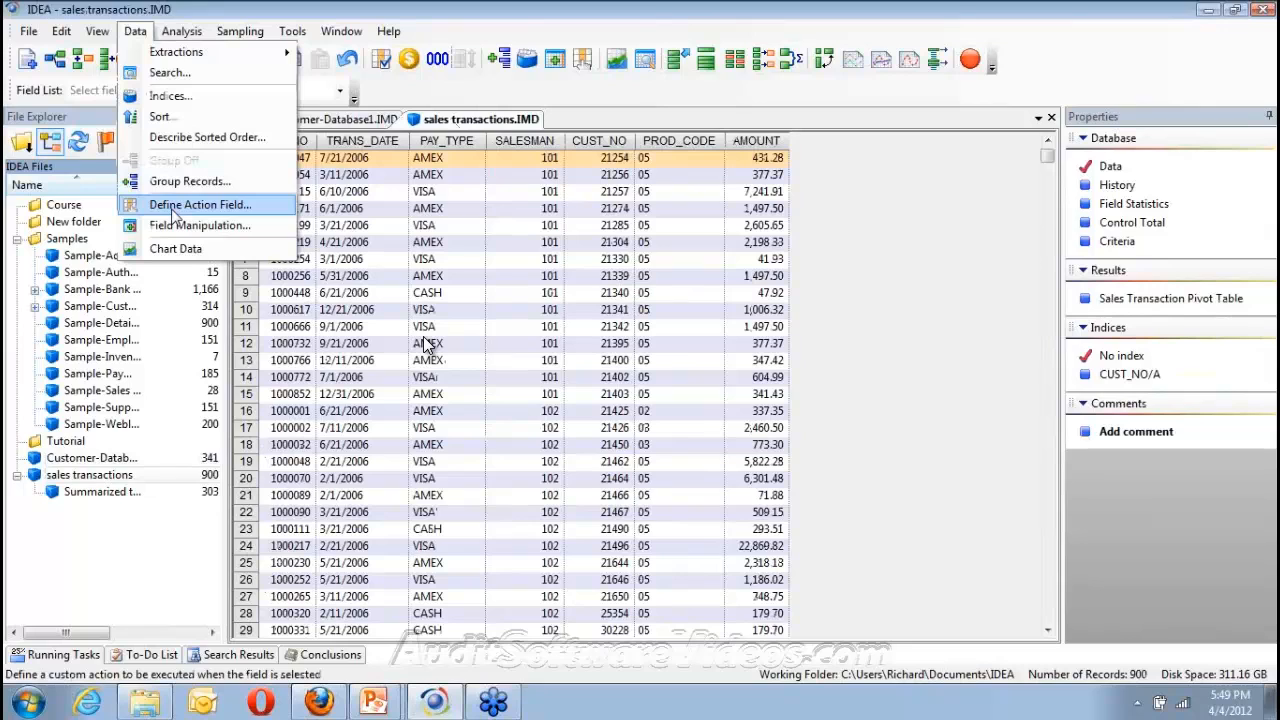
{"action": "left_click", "coordinate": [180, 225]}
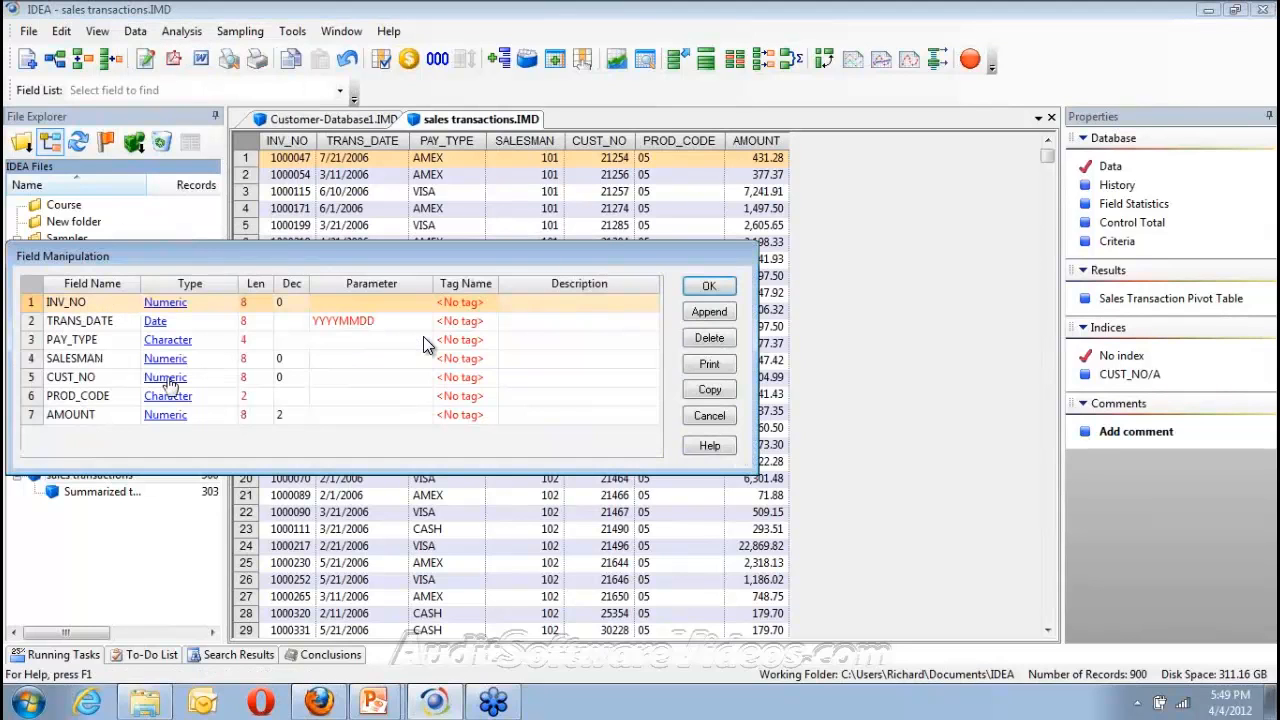
{"action": "left_click", "coordinate": [710, 416]}
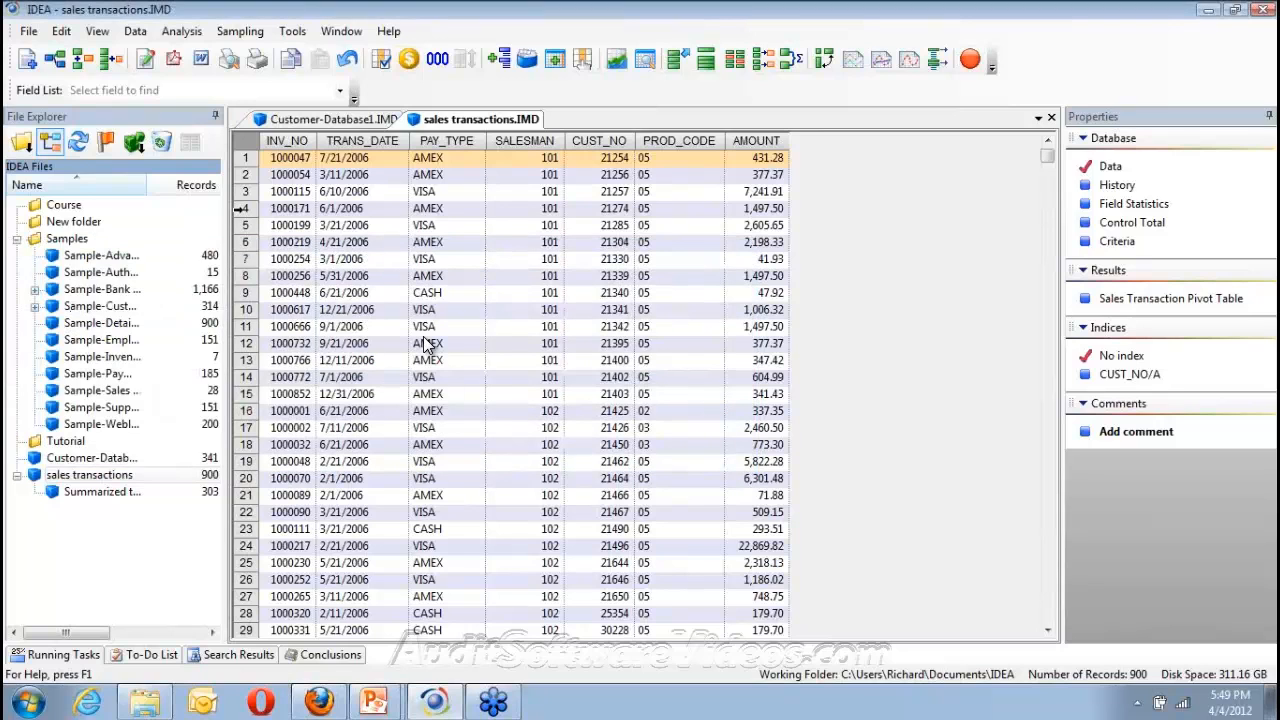
Check the CUST_NO field type of Customer-Database1 in Field Manipulation without changing anything.
{"action": "left_click", "coordinate": [332, 120]}
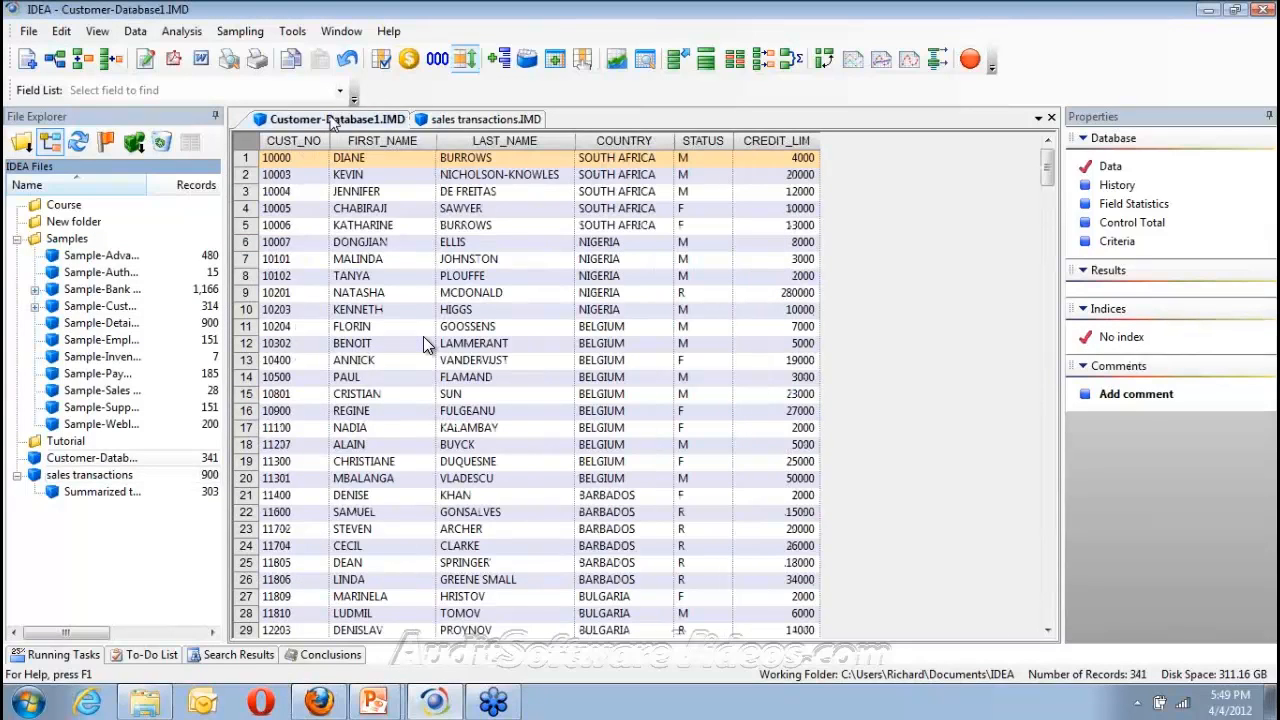
{"action": "left_click", "coordinate": [135, 31]}
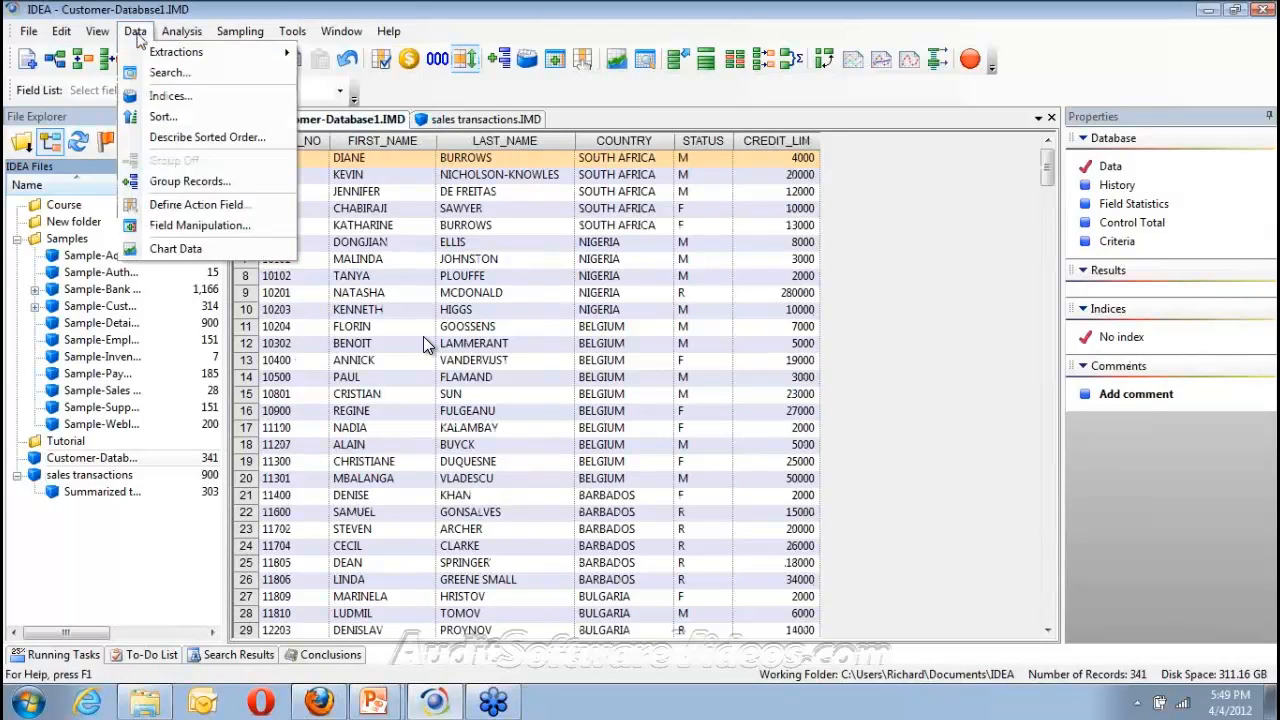
{"action": "left_click", "coordinate": [200, 225]}
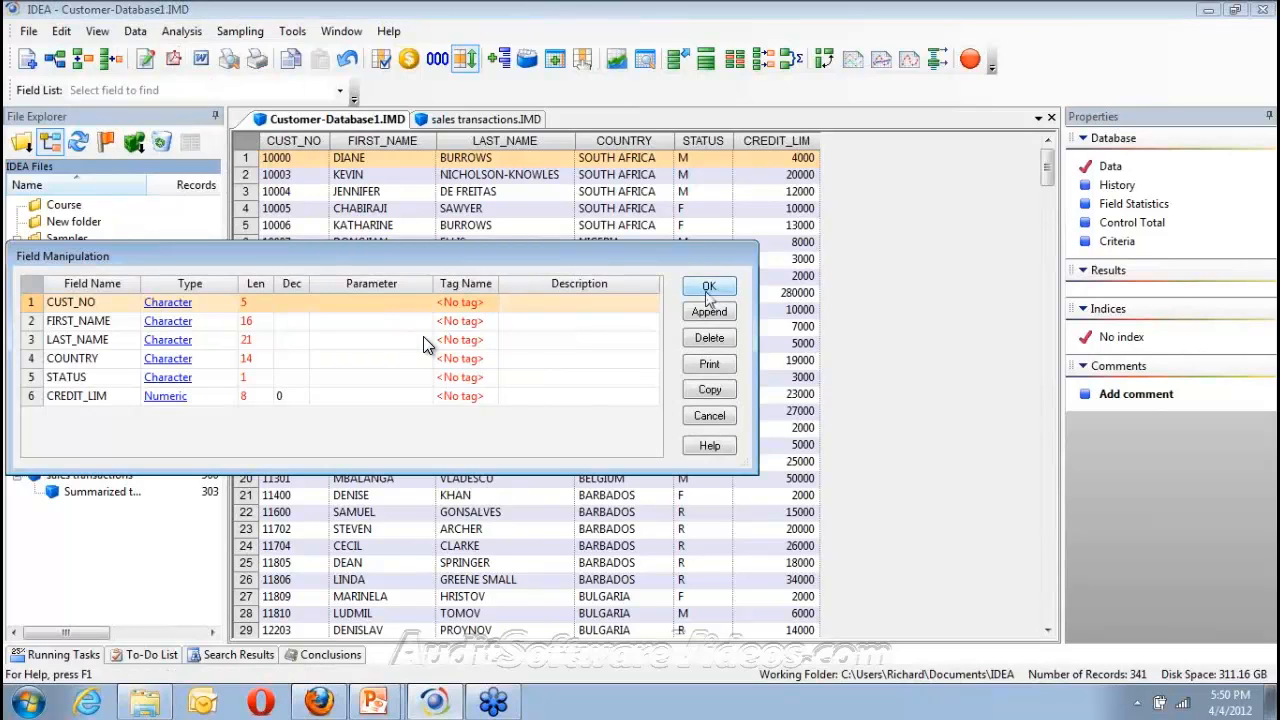
{"action": "left_click", "coordinate": [721, 420]}
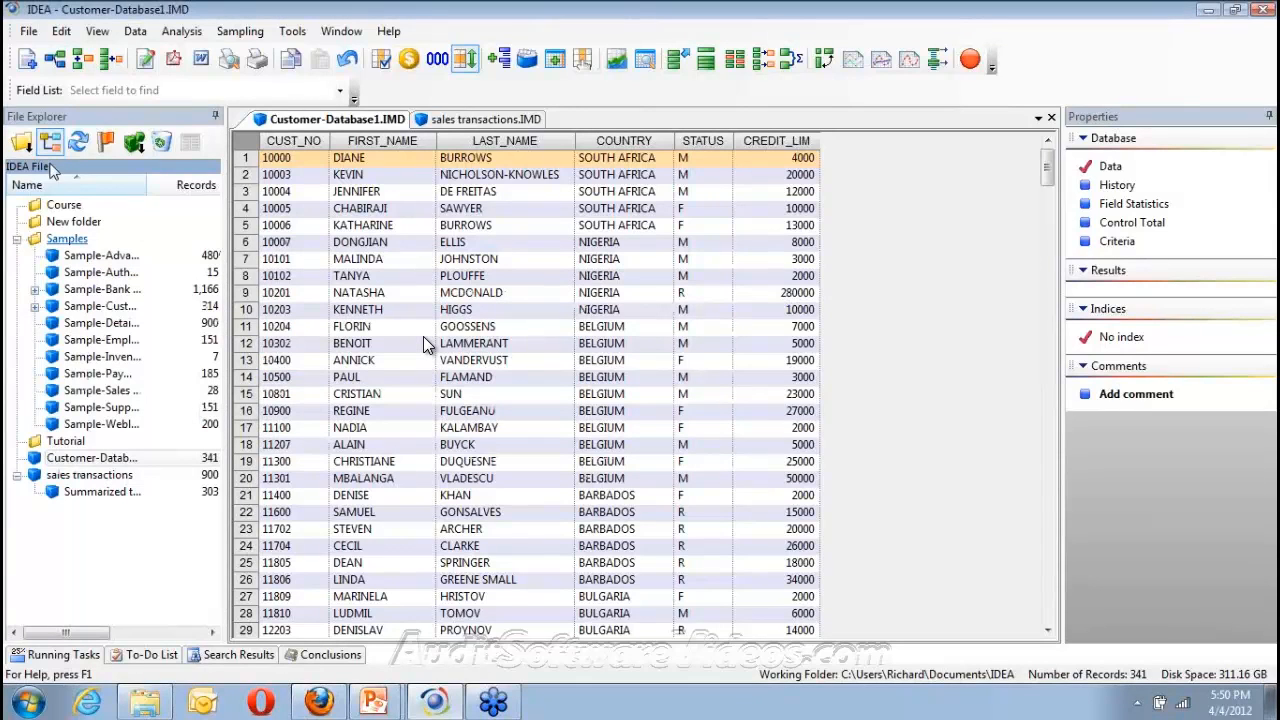
{"action": "left_click", "coordinate": [28, 32]}
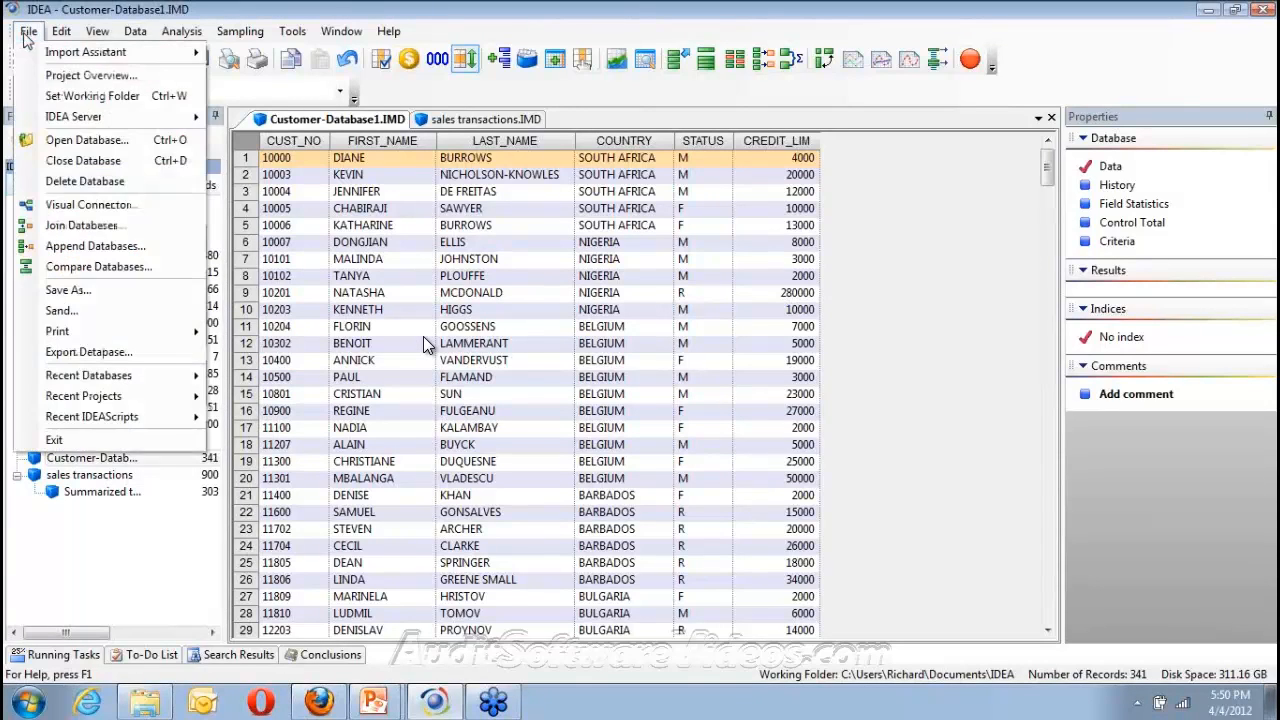
{"action": "left_click", "coordinate": [103, 230]}
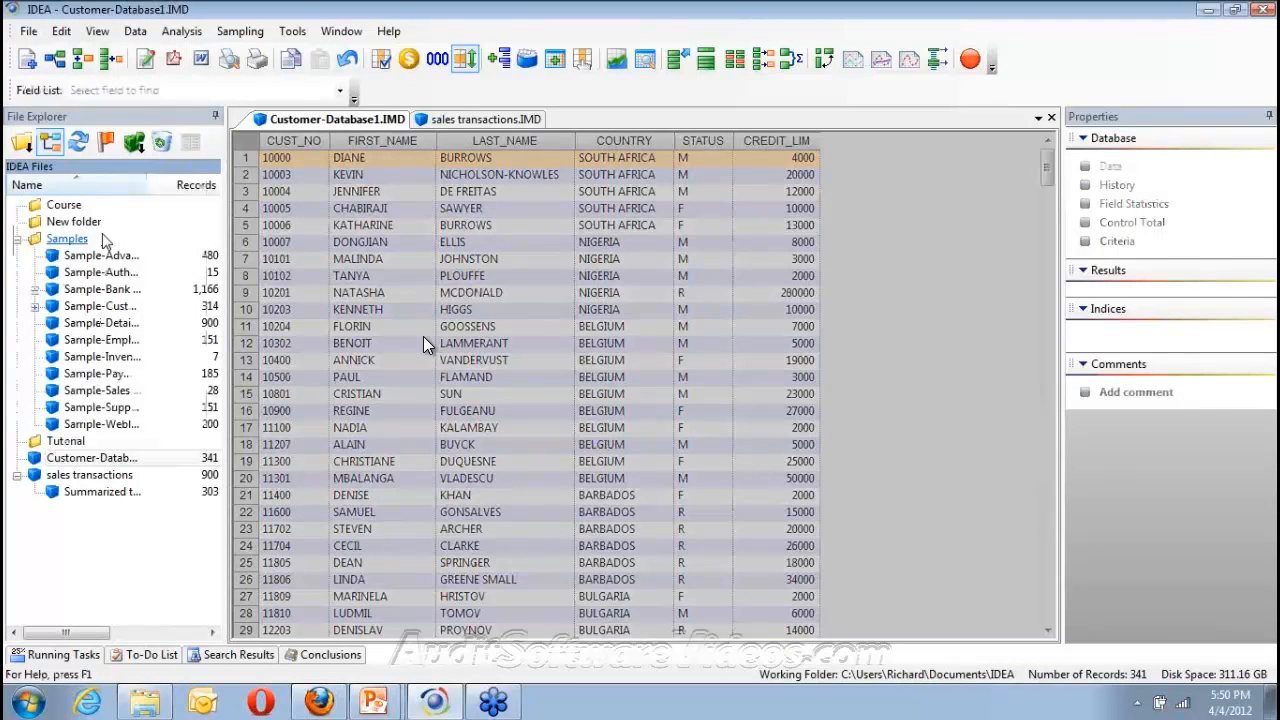
{"action": "left_click", "coordinate": [728, 251]}
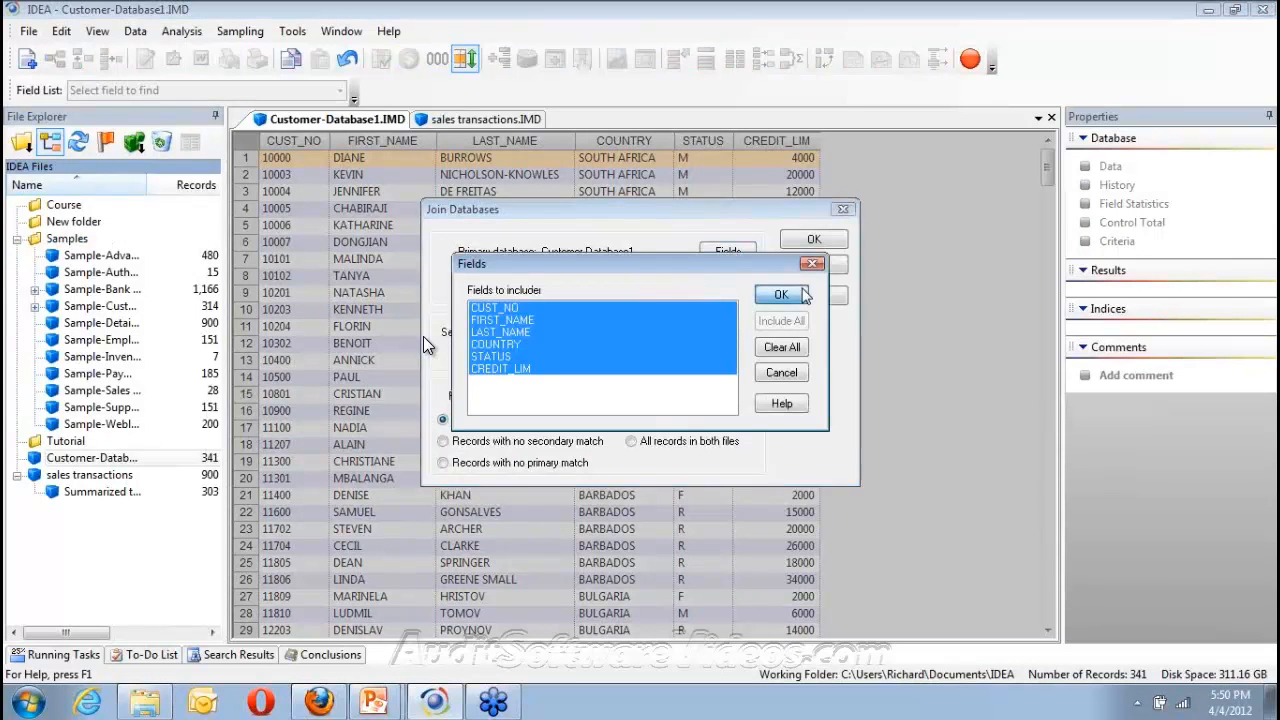
{"action": "left_click", "coordinate": [780, 294]}
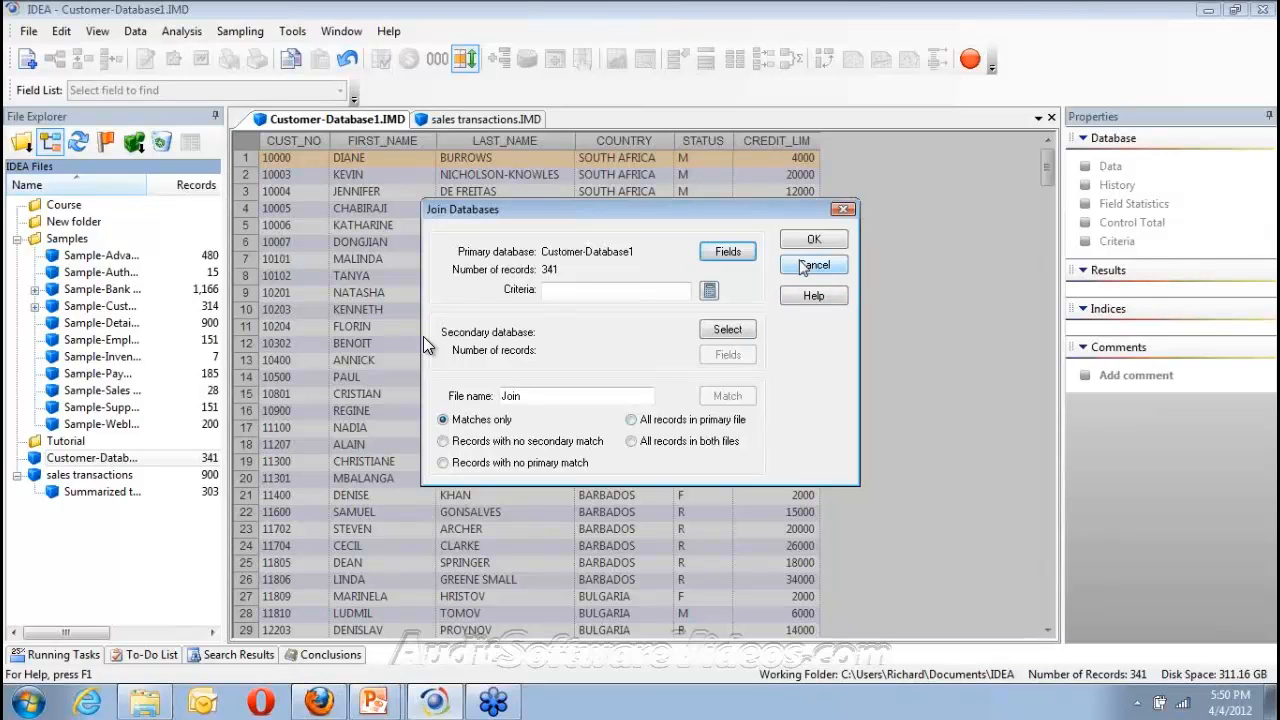
{"action": "left_click", "coordinate": [830, 272]}
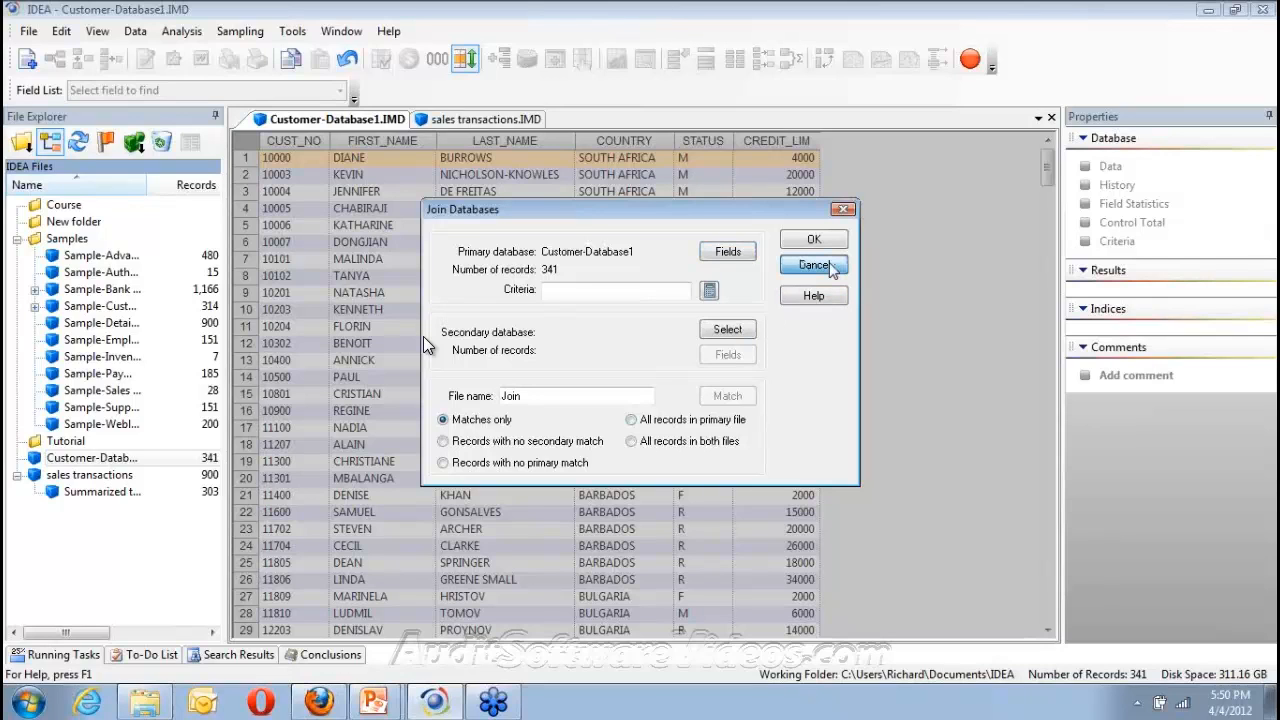
{"action": "left_click", "coordinate": [830, 270]}
Change the CUST_NO field type in the sales transactions database to Character through Field Manipulation and accept the change.
{"action": "left_click", "coordinate": [480, 119]}
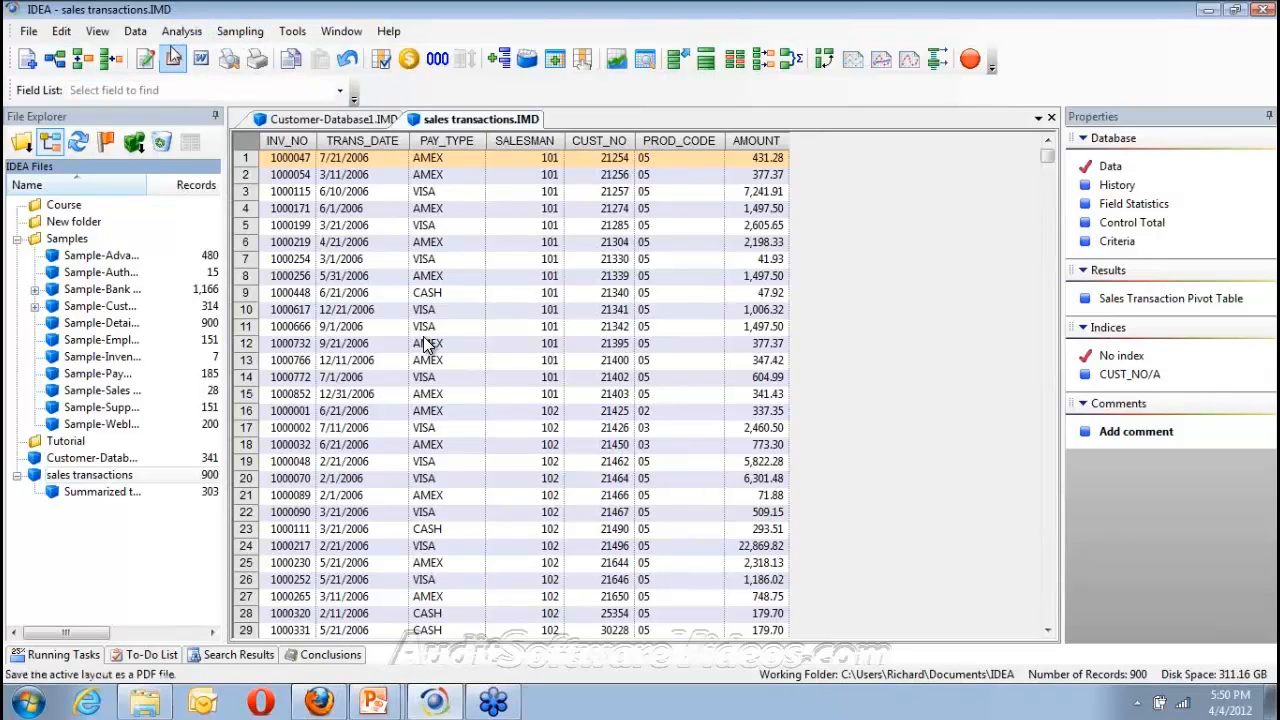
{"action": "left_click", "coordinate": [135, 31]}
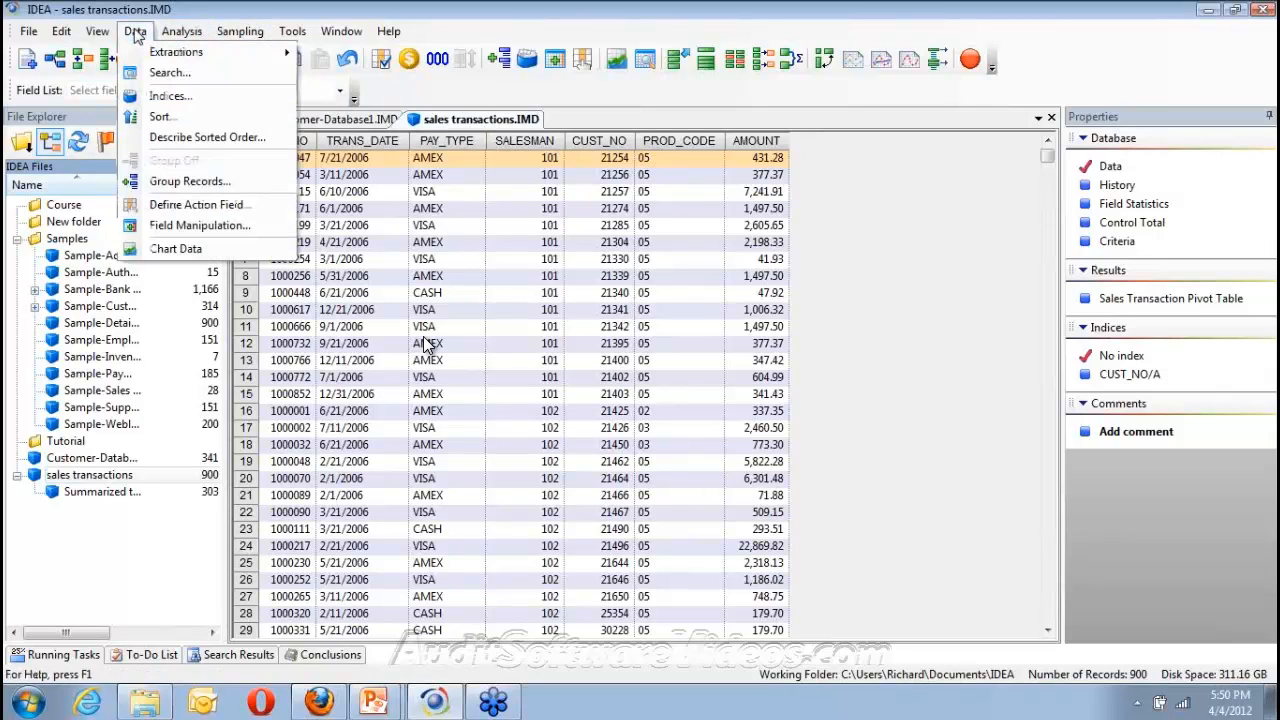
{"action": "left_click", "coordinate": [198, 226]}
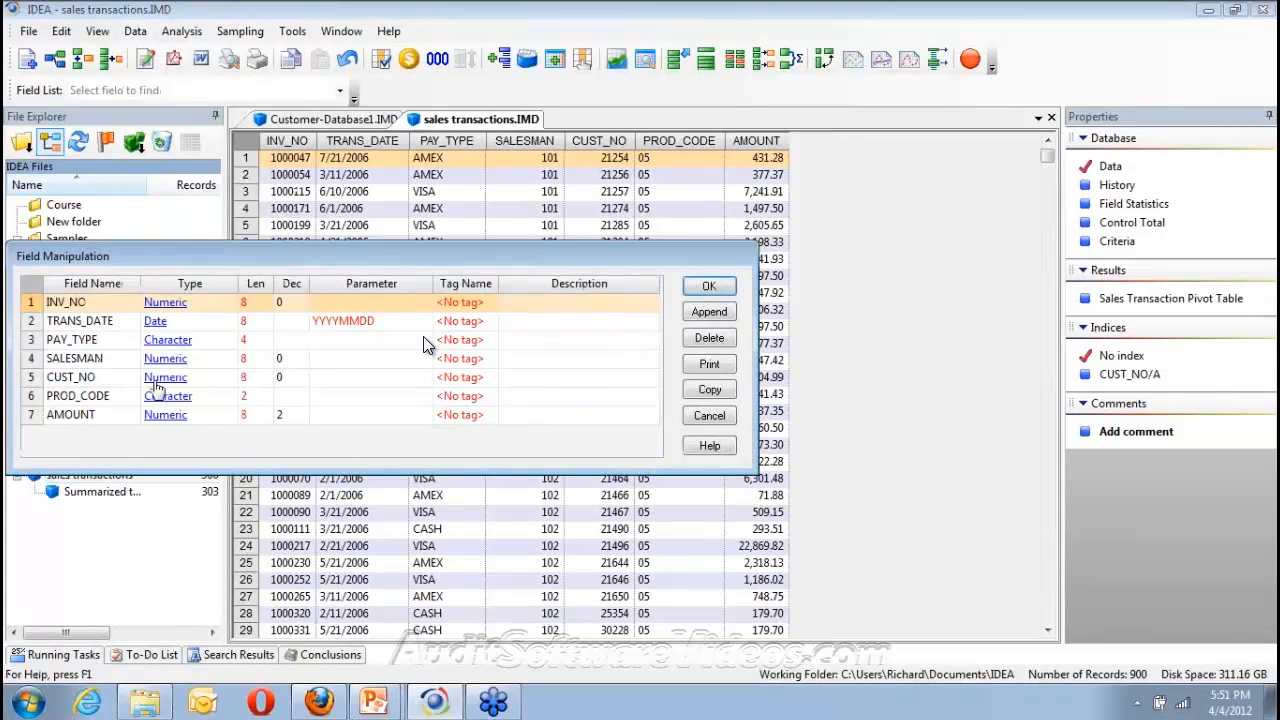
{"action": "left_click", "coordinate": [160, 396]}
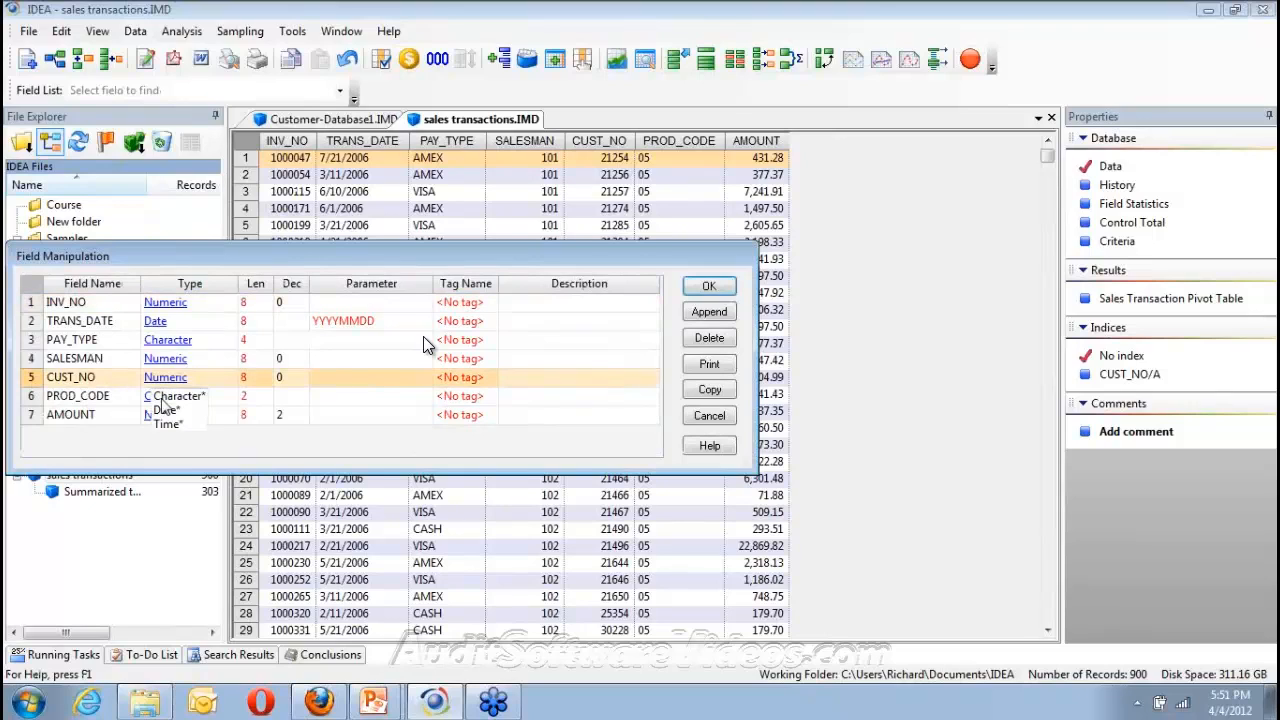
{"action": "left_click", "coordinate": [168, 396]}
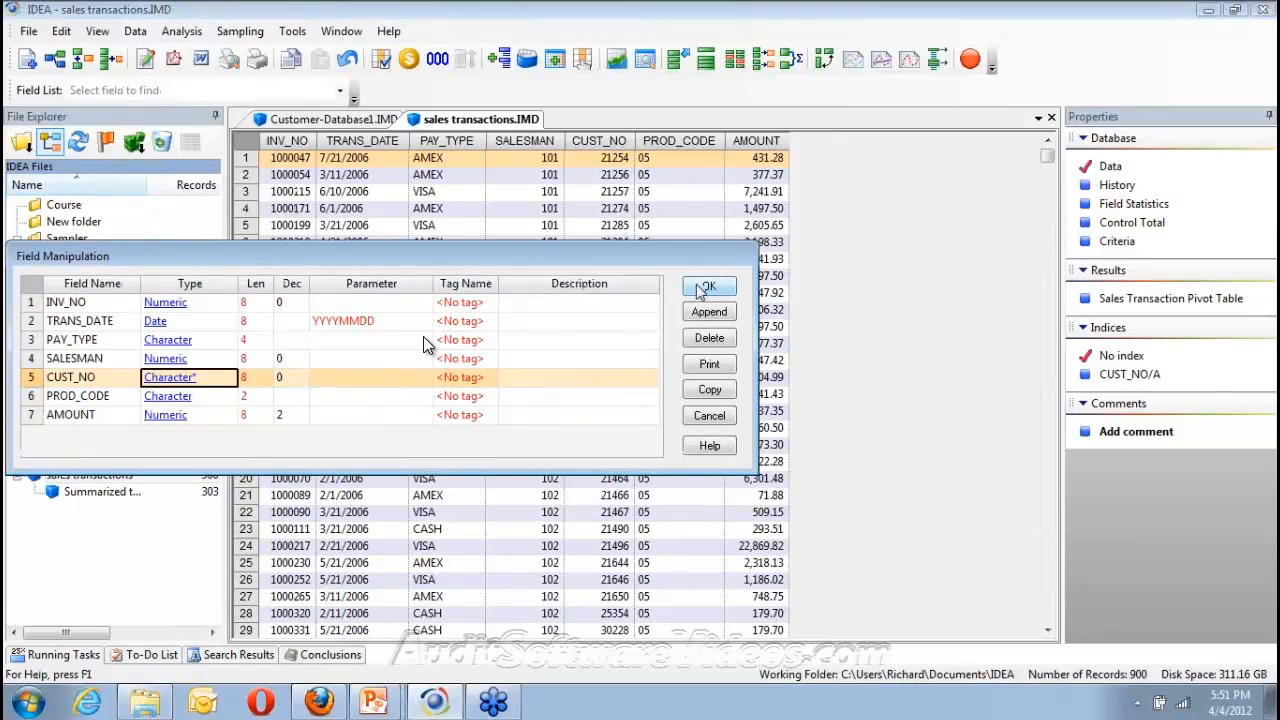
{"action": "left_click", "coordinate": [705, 288]}
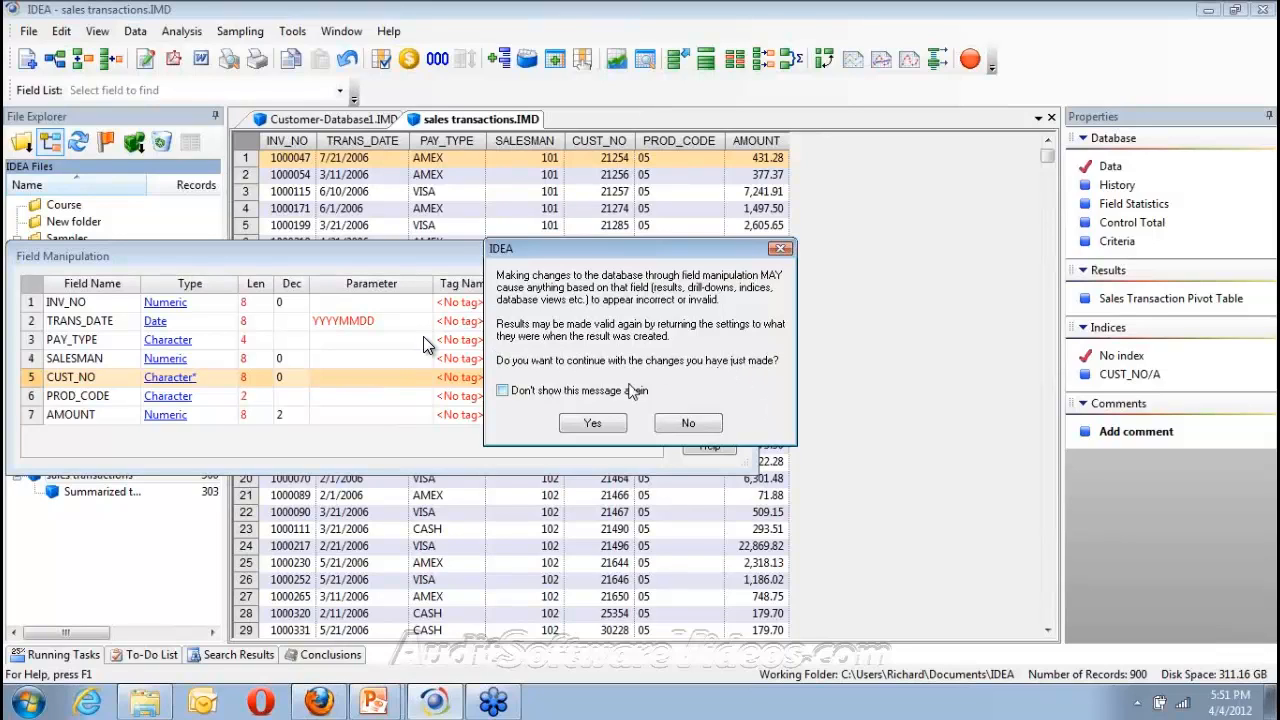
{"action": "left_click", "coordinate": [612, 425]}
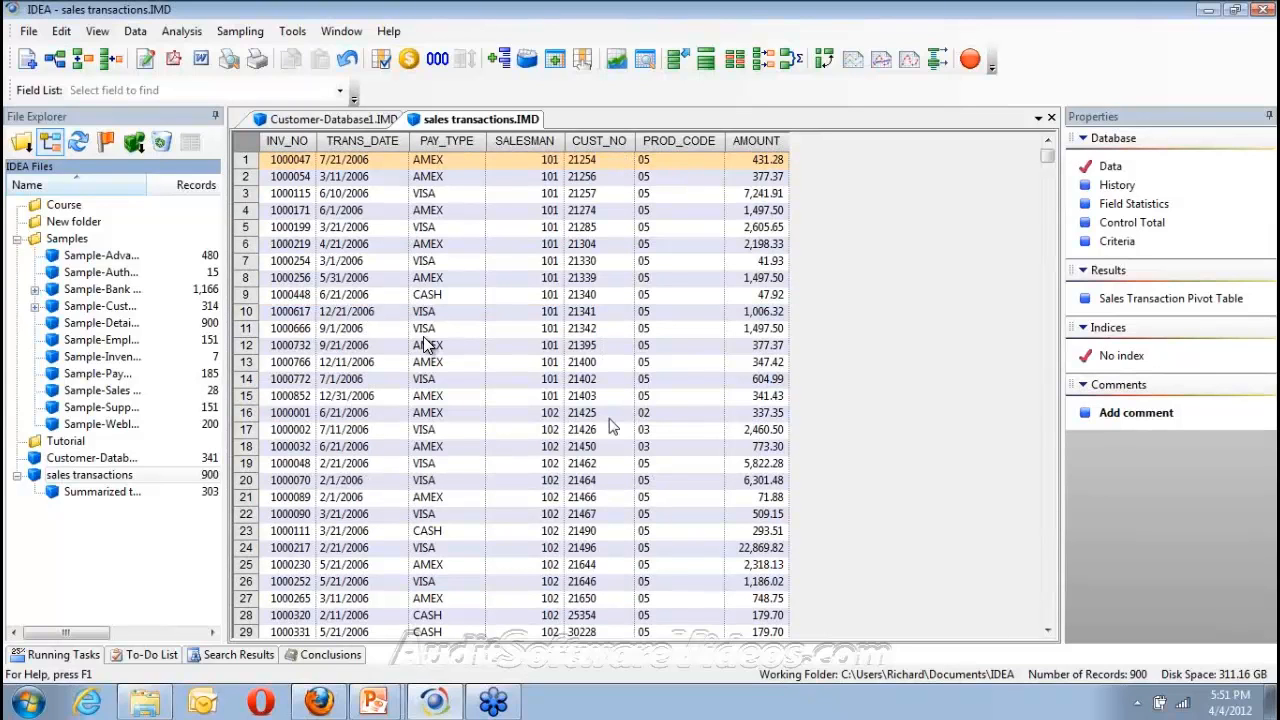
Start a database join from sales transactions with Customer-Database1 as the secondary database, including all of its fields.
{"action": "left_click", "coordinate": [29, 31]}
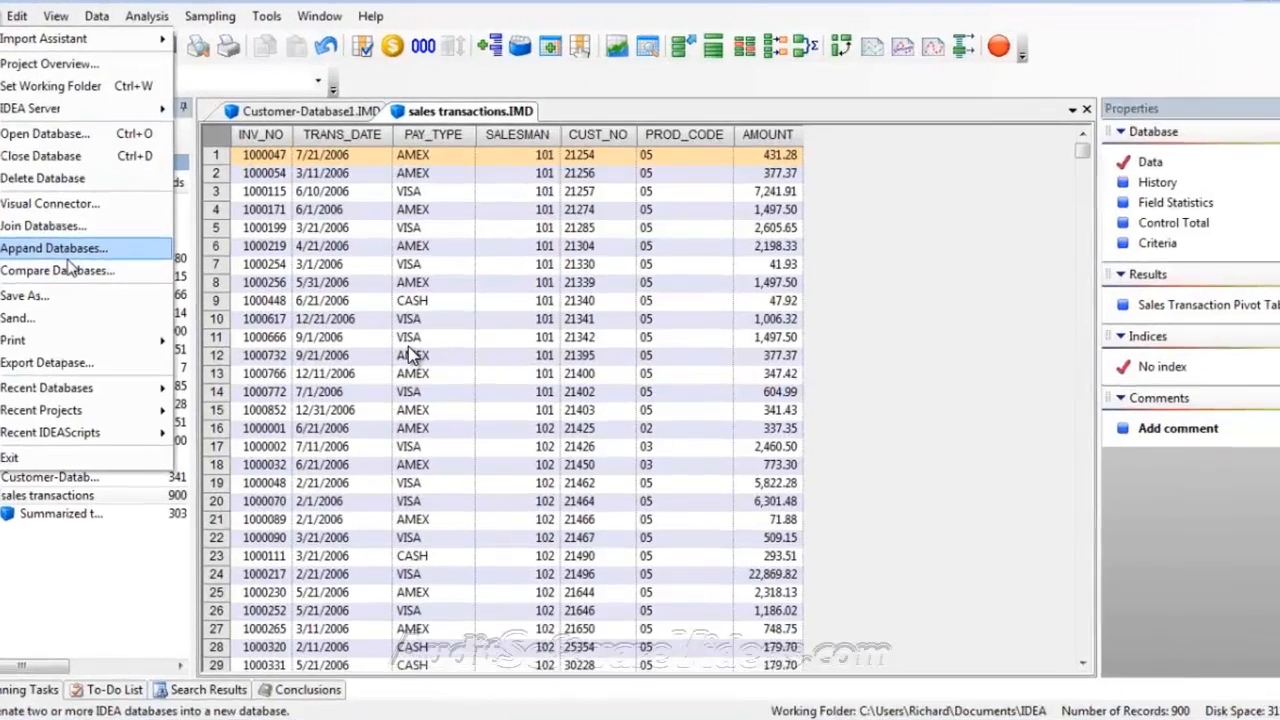
{"action": "left_click", "coordinate": [85, 225]}
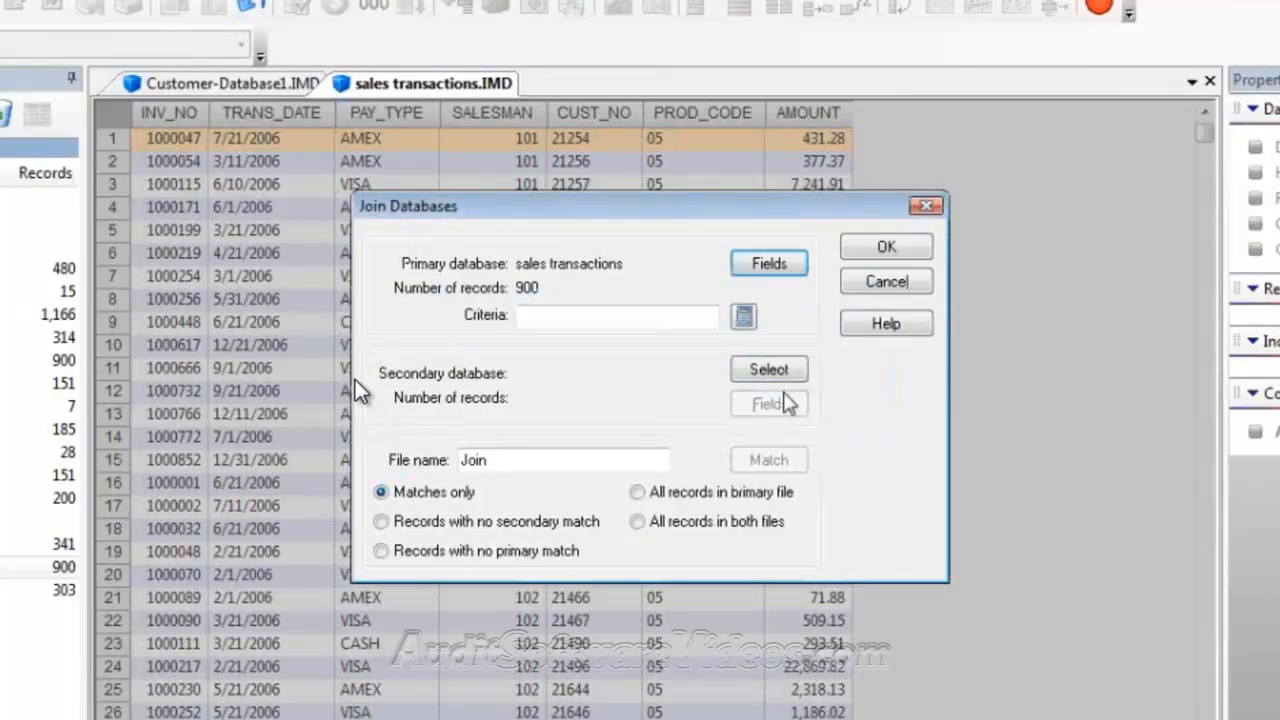
{"action": "left_click", "coordinate": [772, 372]}
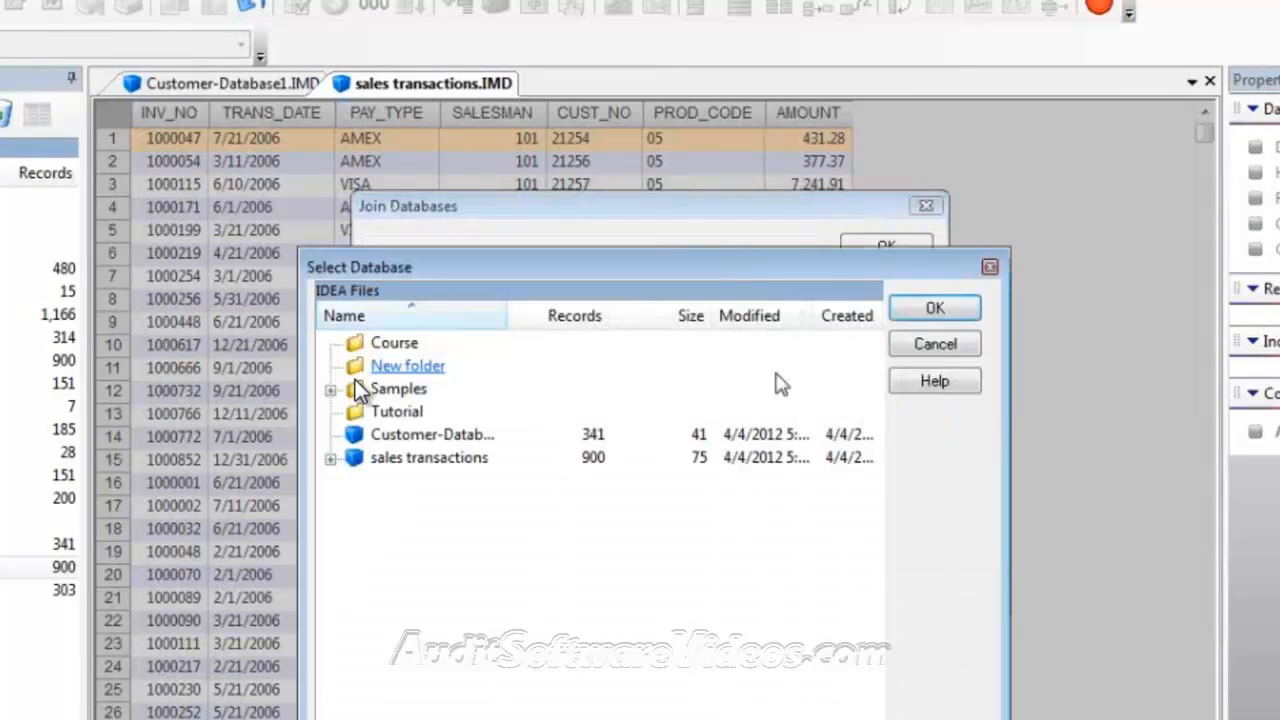
{"action": "left_click", "coordinate": [462, 440]}
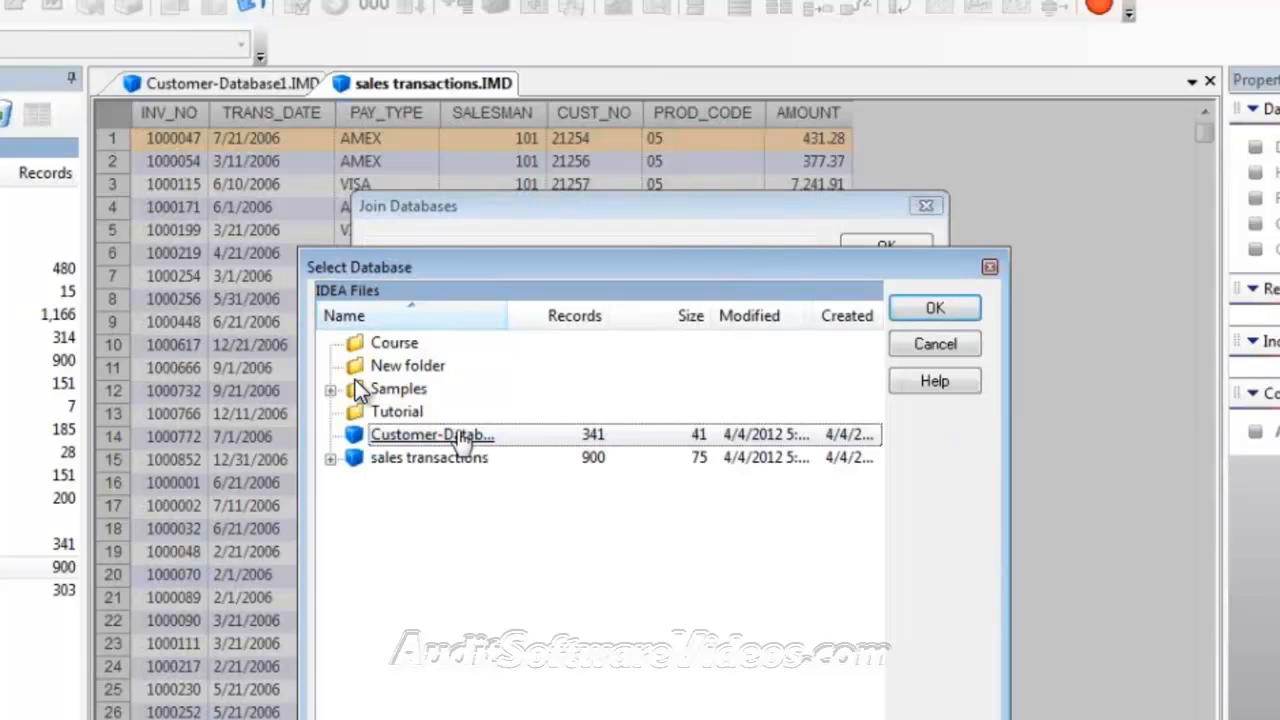
{"action": "left_click", "coordinate": [926, 310]}
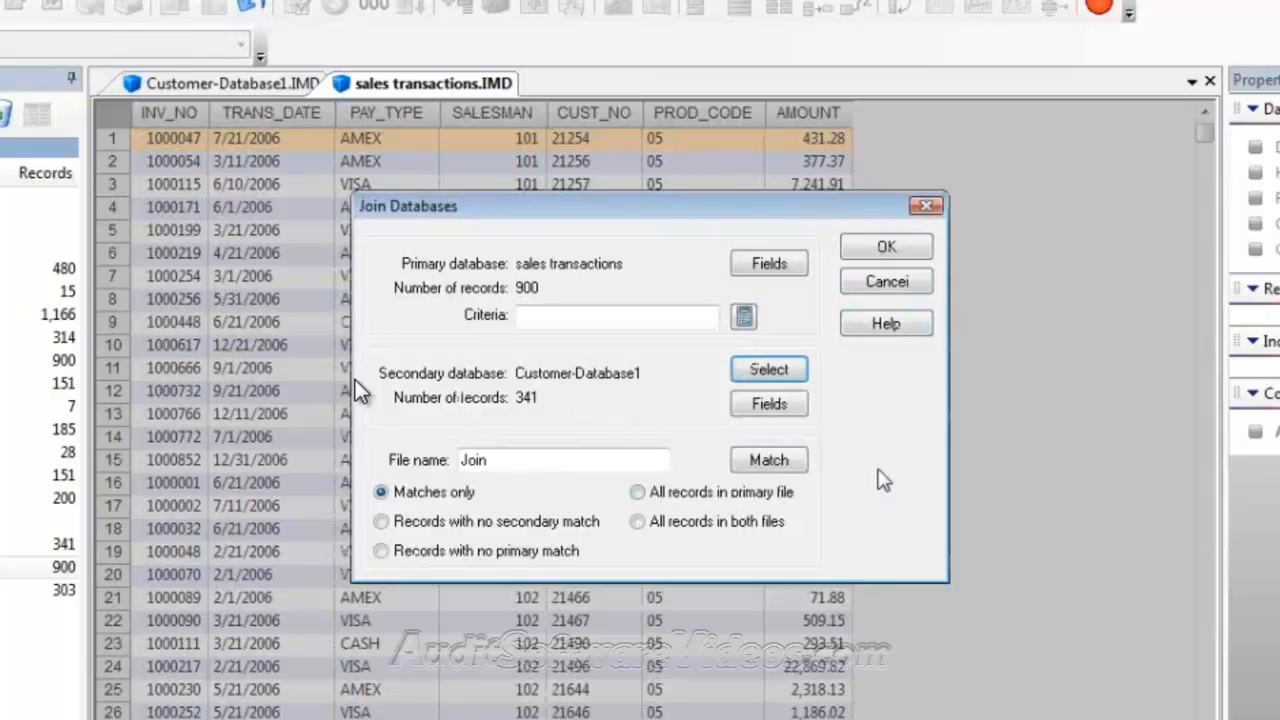
{"action": "left_click", "coordinate": [786, 405]}
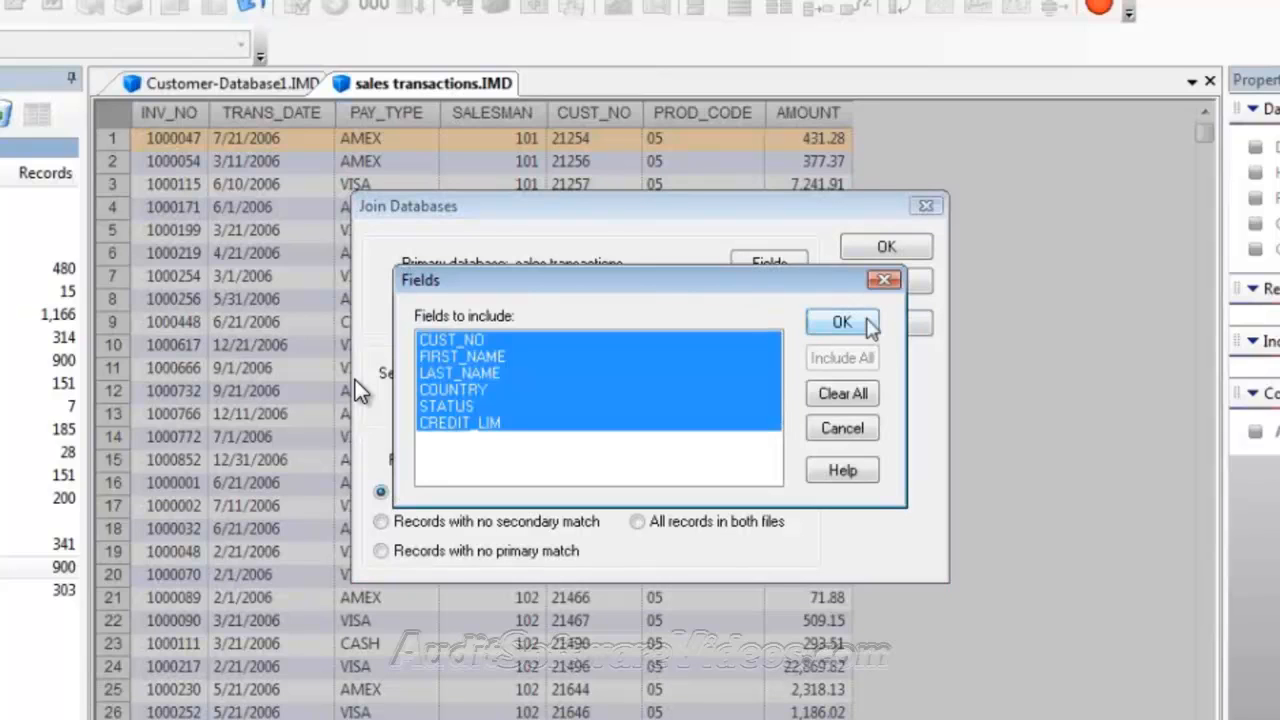
{"action": "left_click", "coordinate": [868, 323]}
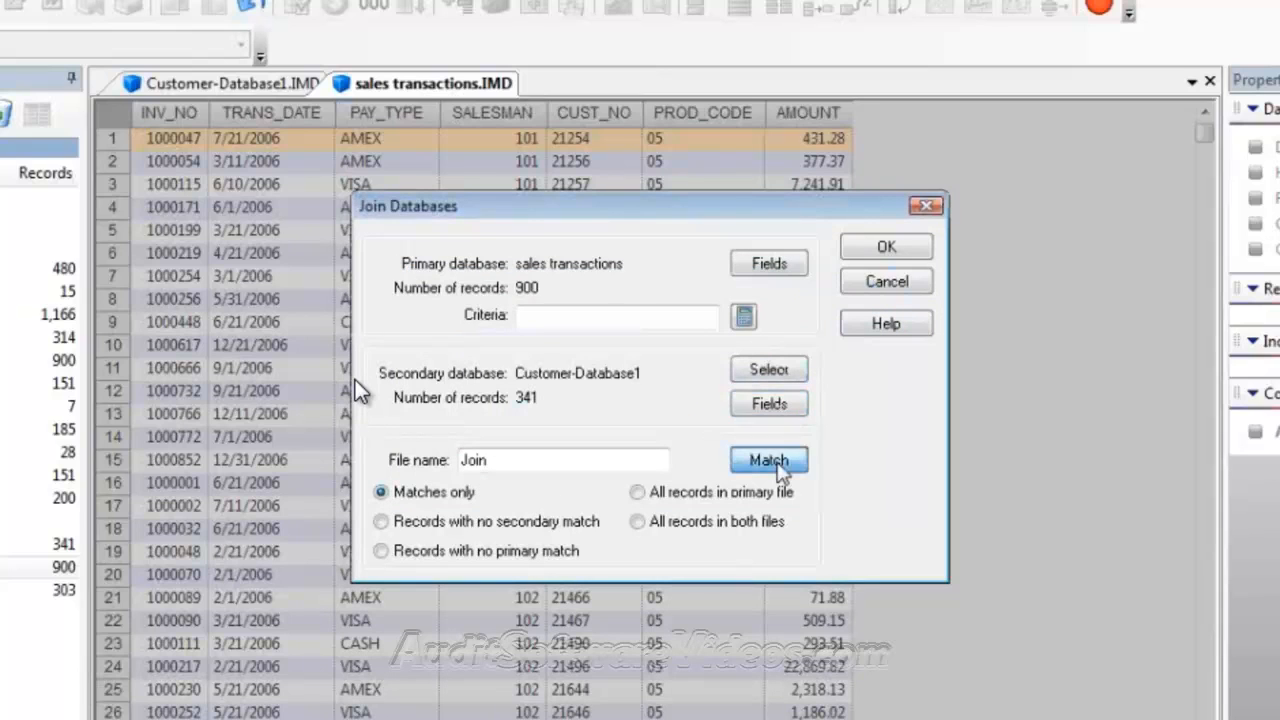
{"action": "left_click", "coordinate": [776, 465]}
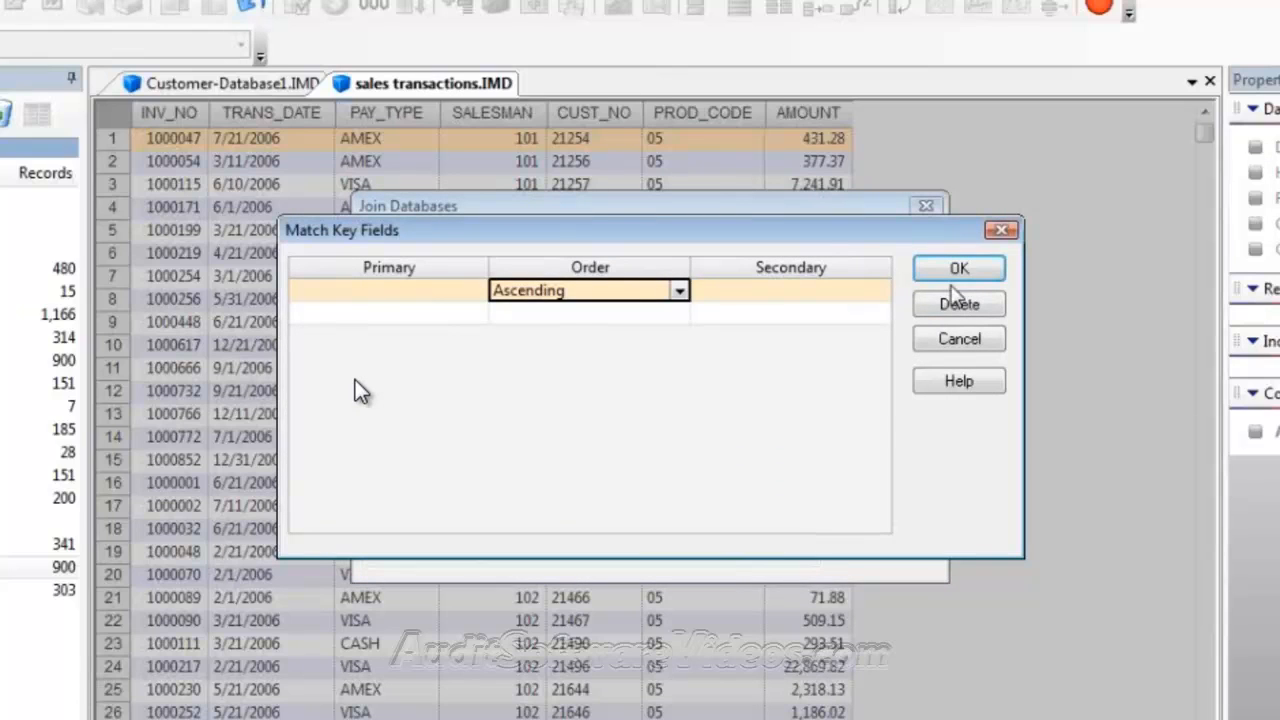
{"action": "left_click", "coordinate": [972, 303]}
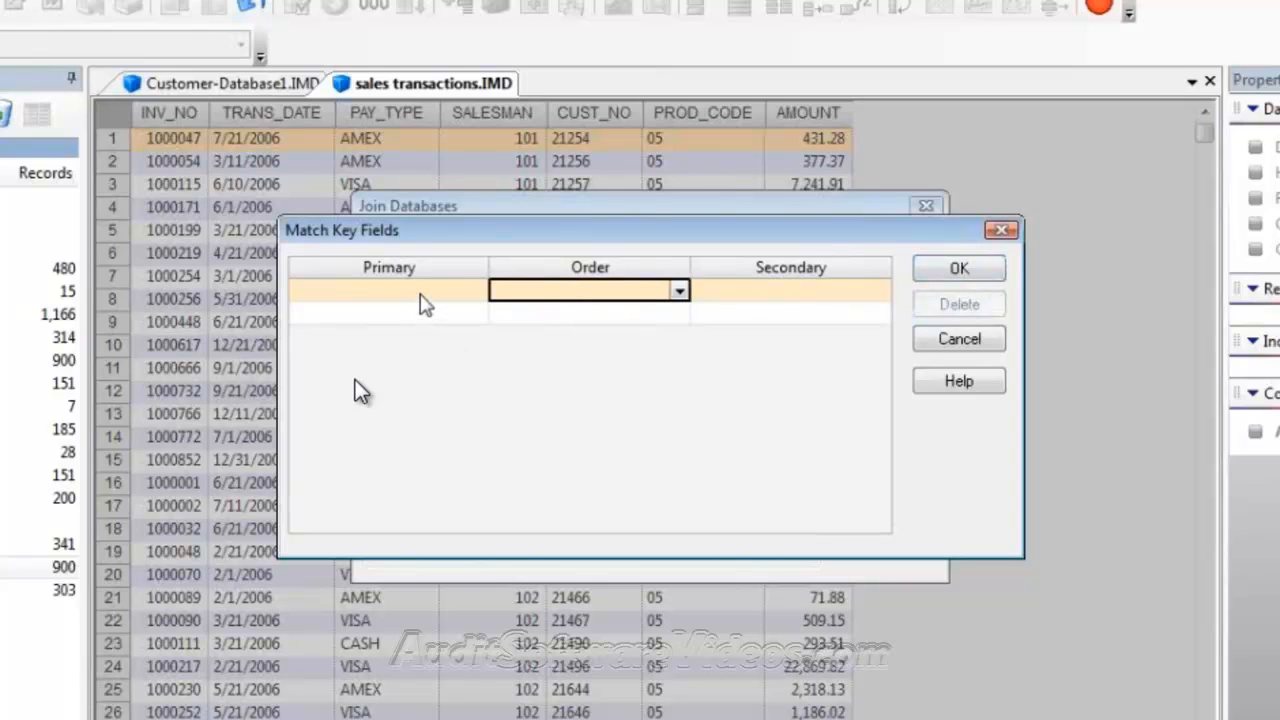
{"action": "left_click", "coordinate": [421, 295]}
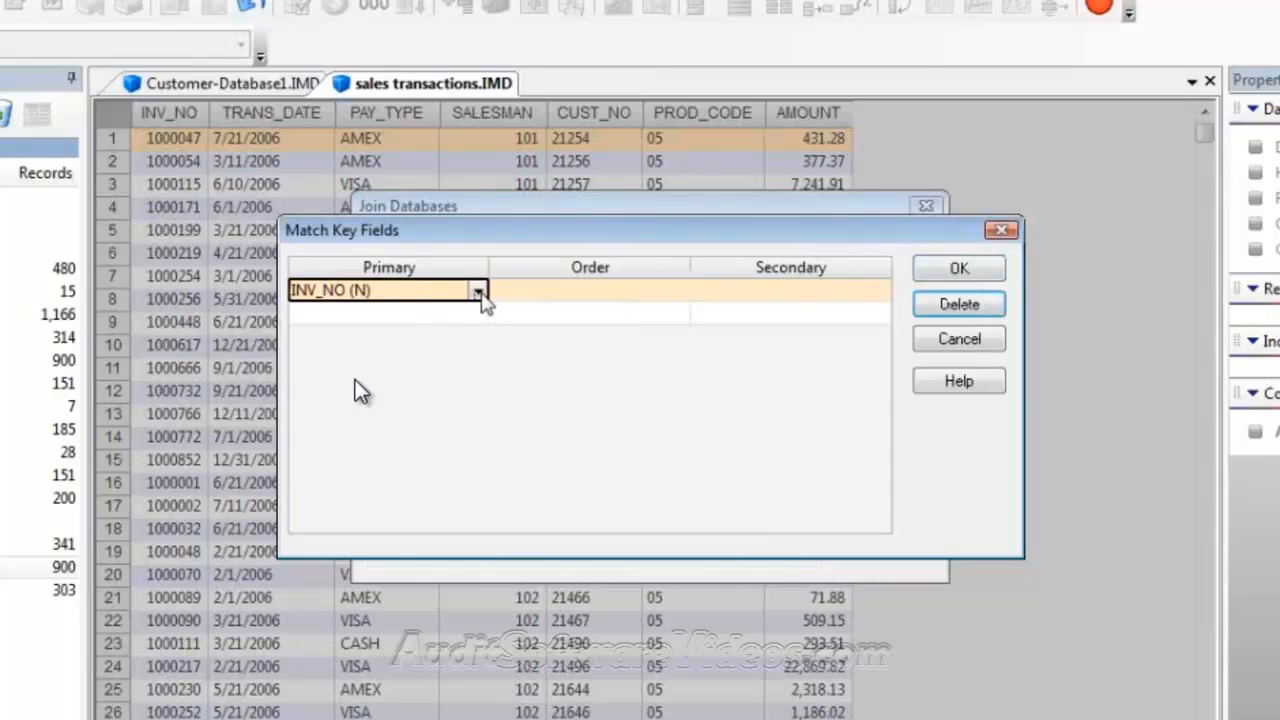
{"action": "left_click", "coordinate": [478, 292]}
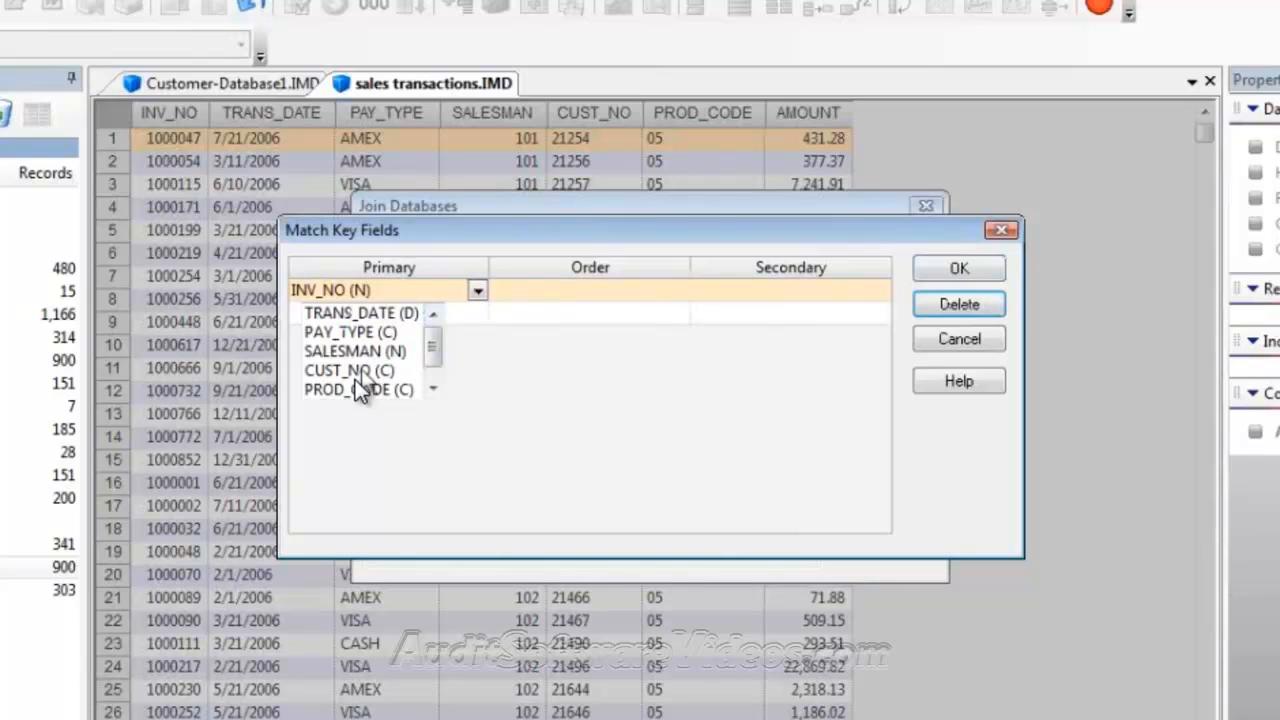
{"action": "left_click", "coordinate": [355, 376]}
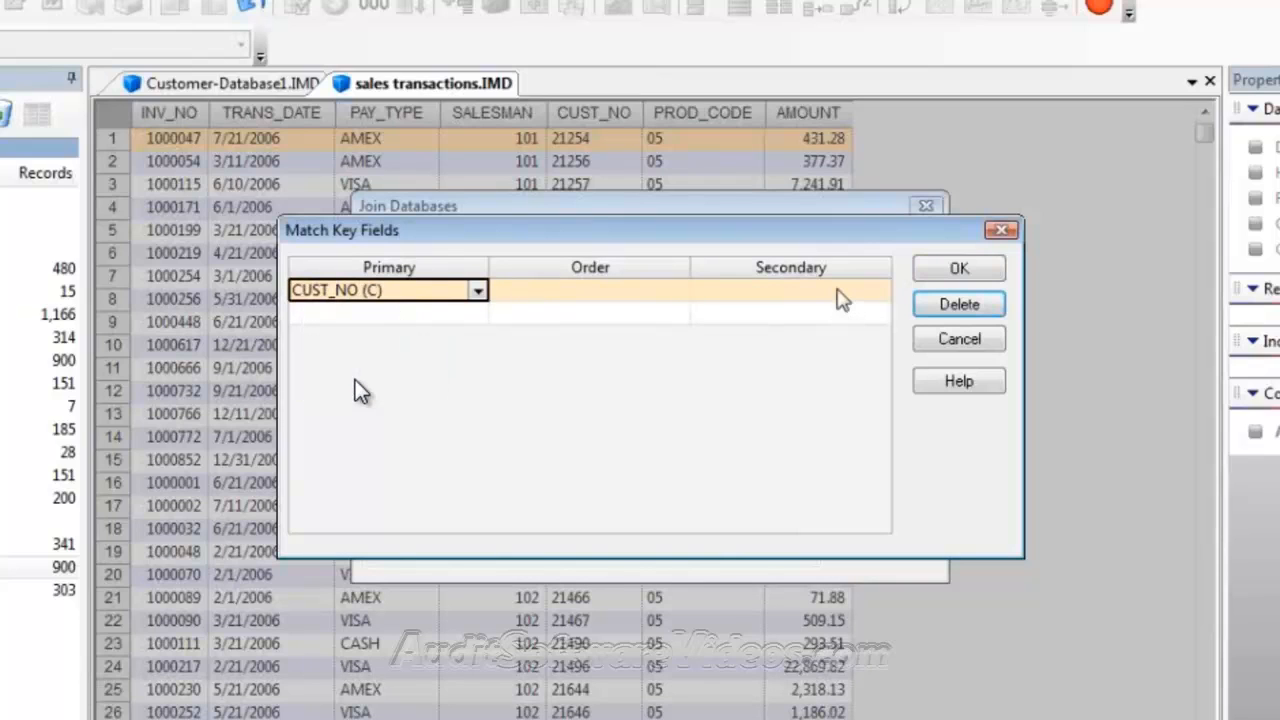
{"action": "left_click", "coordinate": [843, 296]}
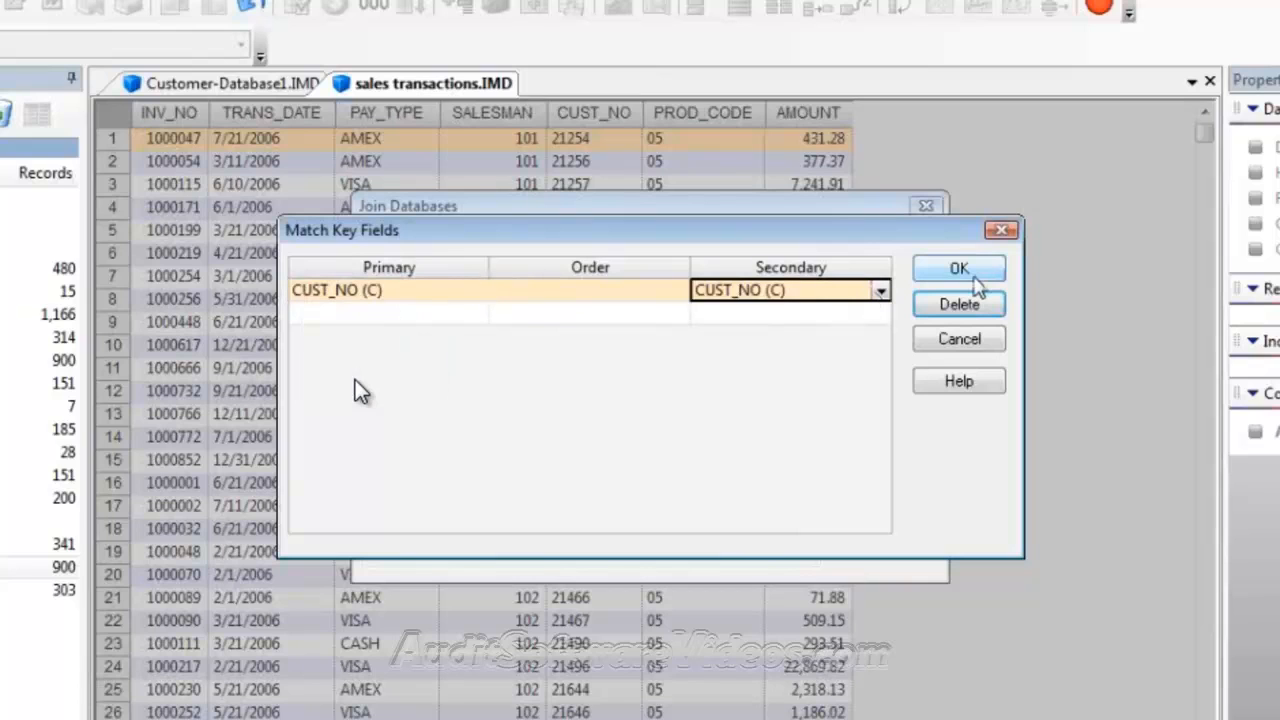
{"action": "left_click", "coordinate": [958, 270]}
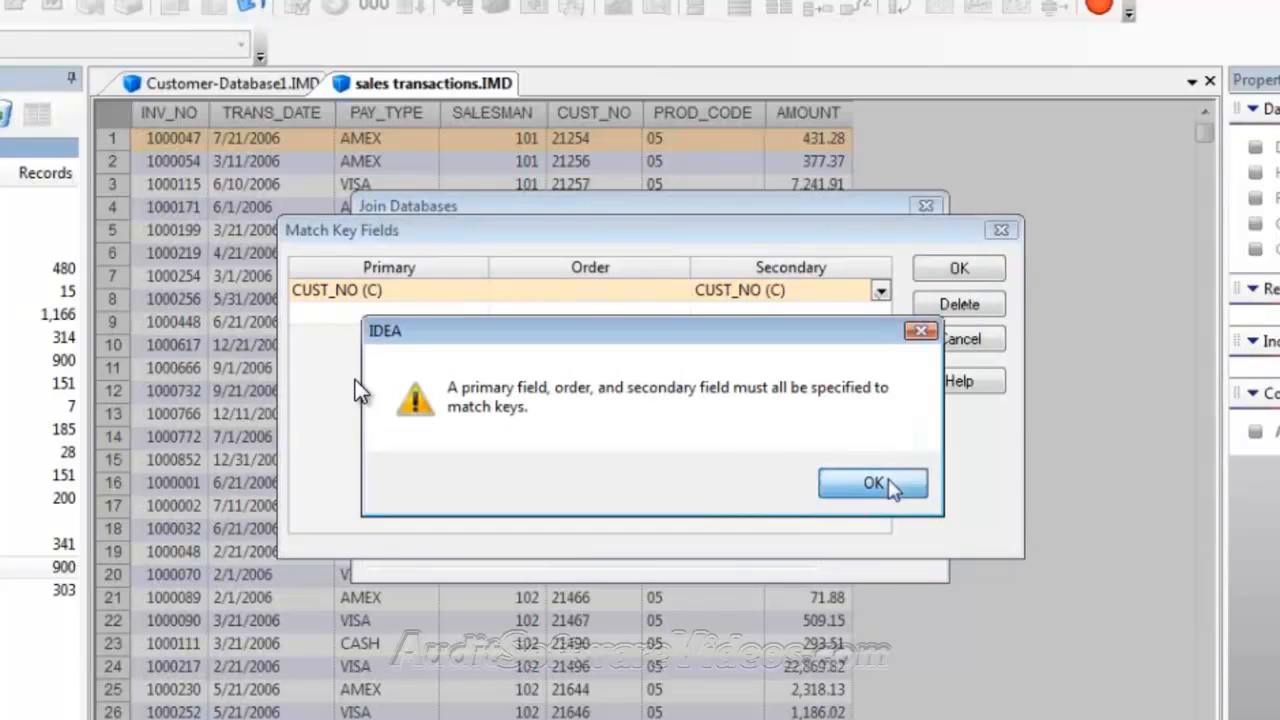
{"action": "left_click", "coordinate": [873, 484]}
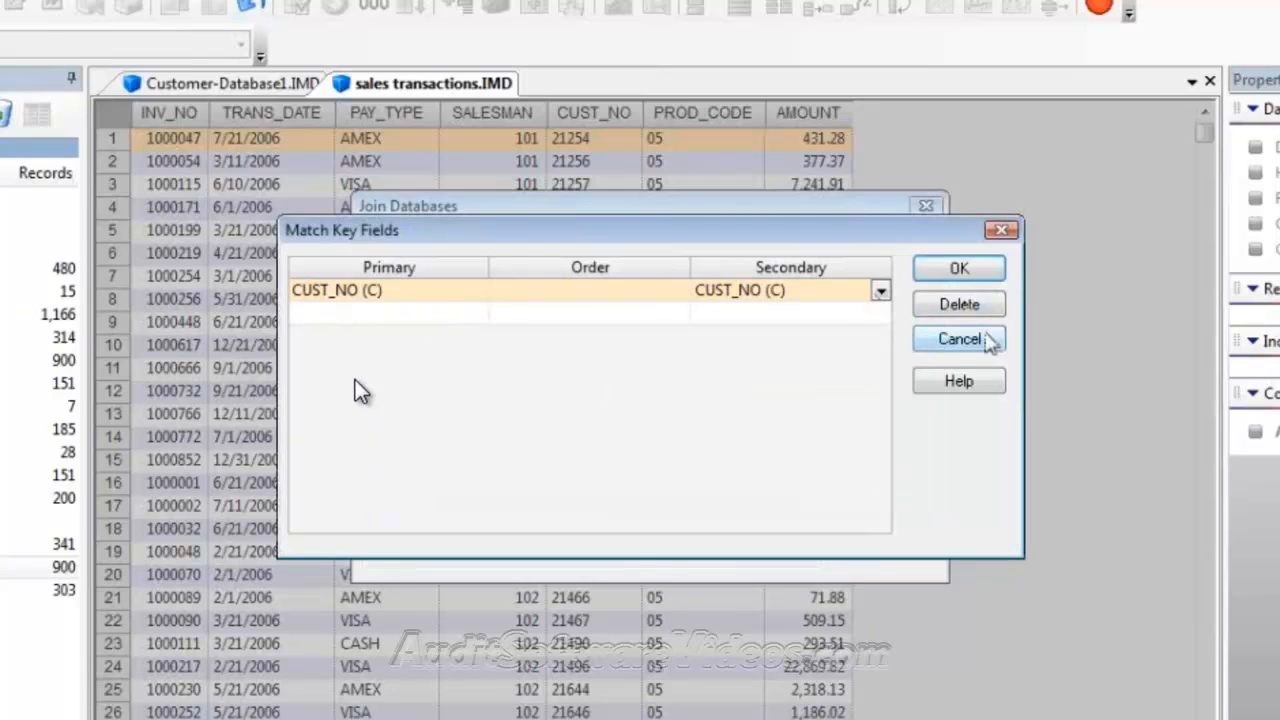
{"action": "left_click", "coordinate": [987, 340]}
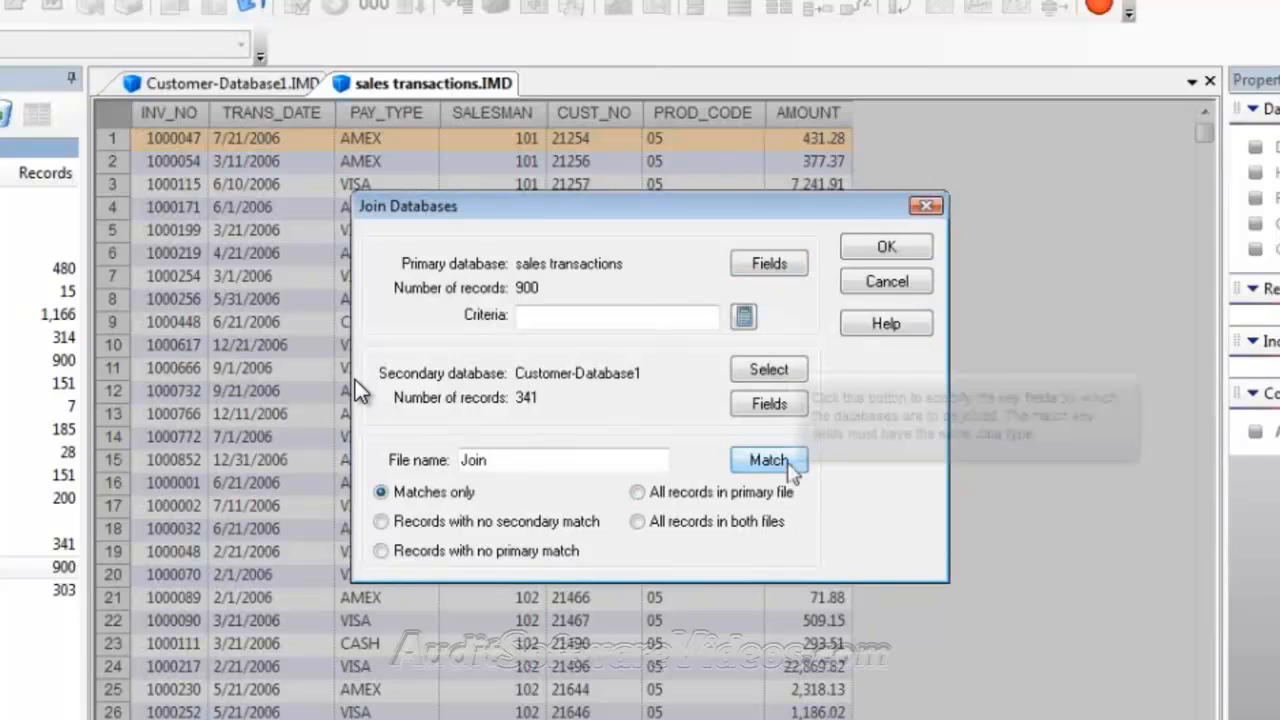
Match the primary key field CUST_NO with the secondary CUST_NO field in ascending order and accept the key match.
{"action": "left_click", "coordinate": [769, 460]}
{"action": "left_click", "coordinate": [474, 292]}
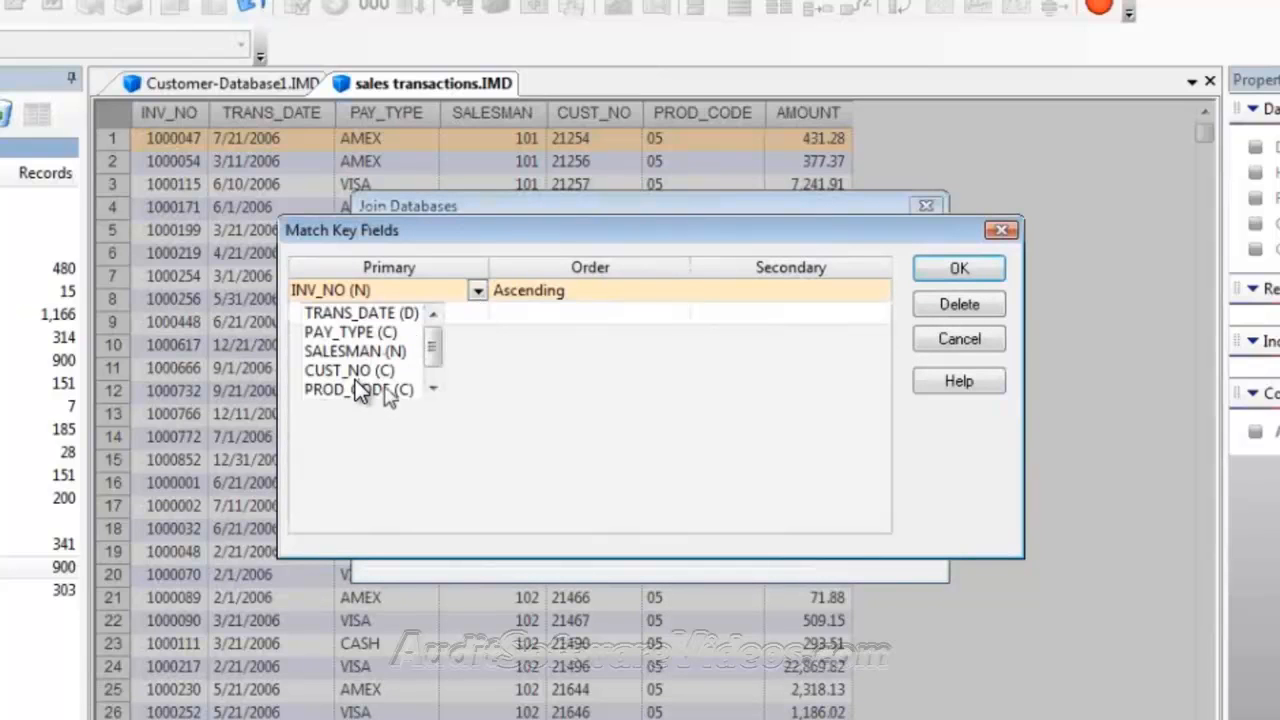
{"action": "left_click", "coordinate": [396, 370]}
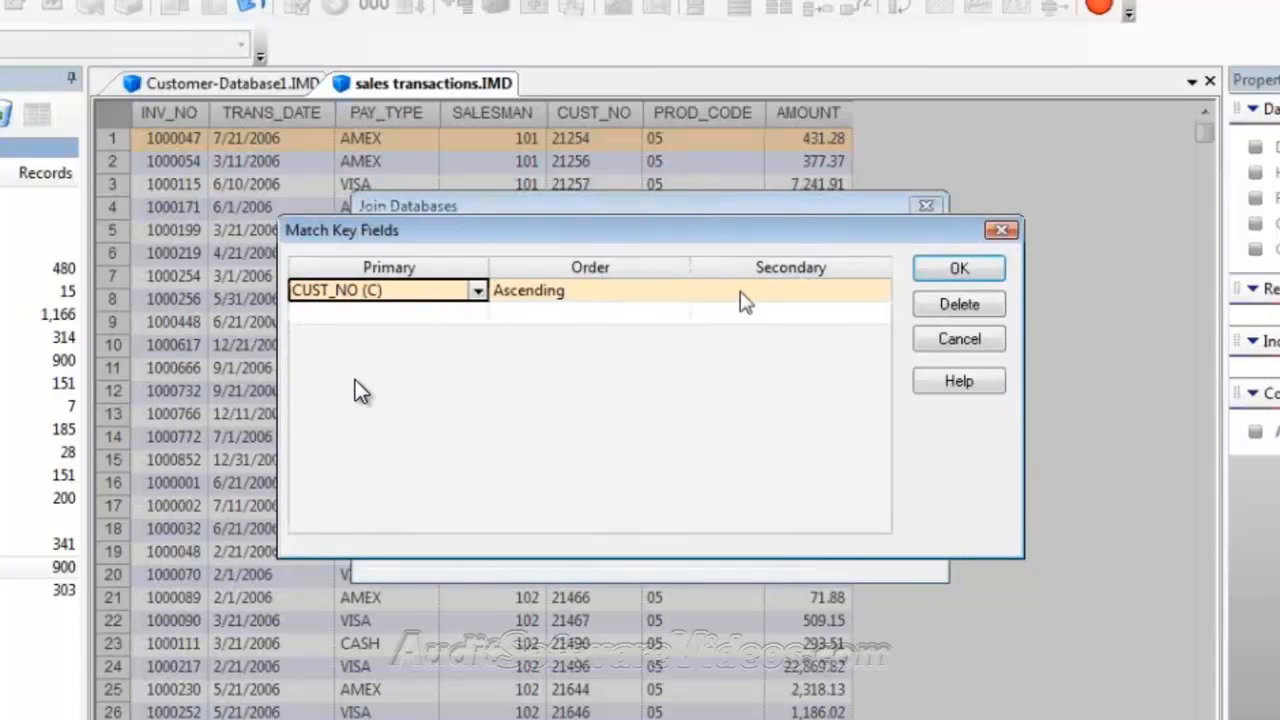
{"action": "left_click", "coordinate": [752, 292]}
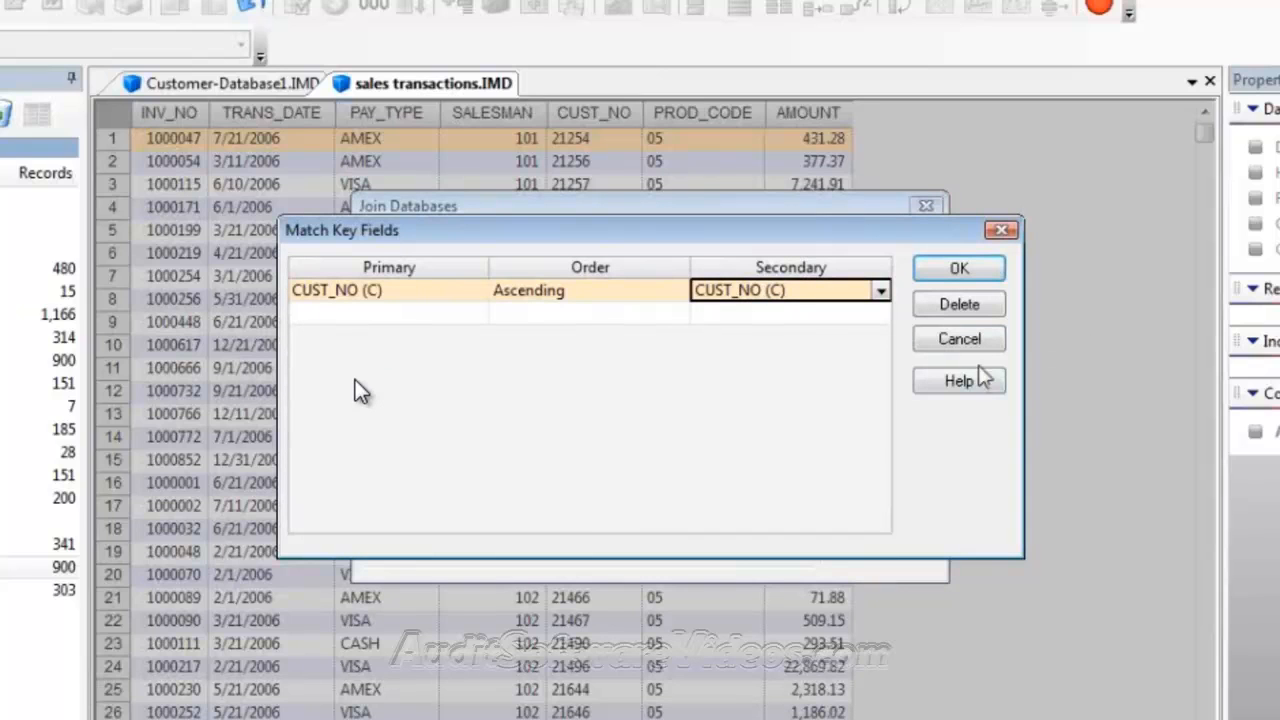
{"action": "left_click", "coordinate": [978, 272]}
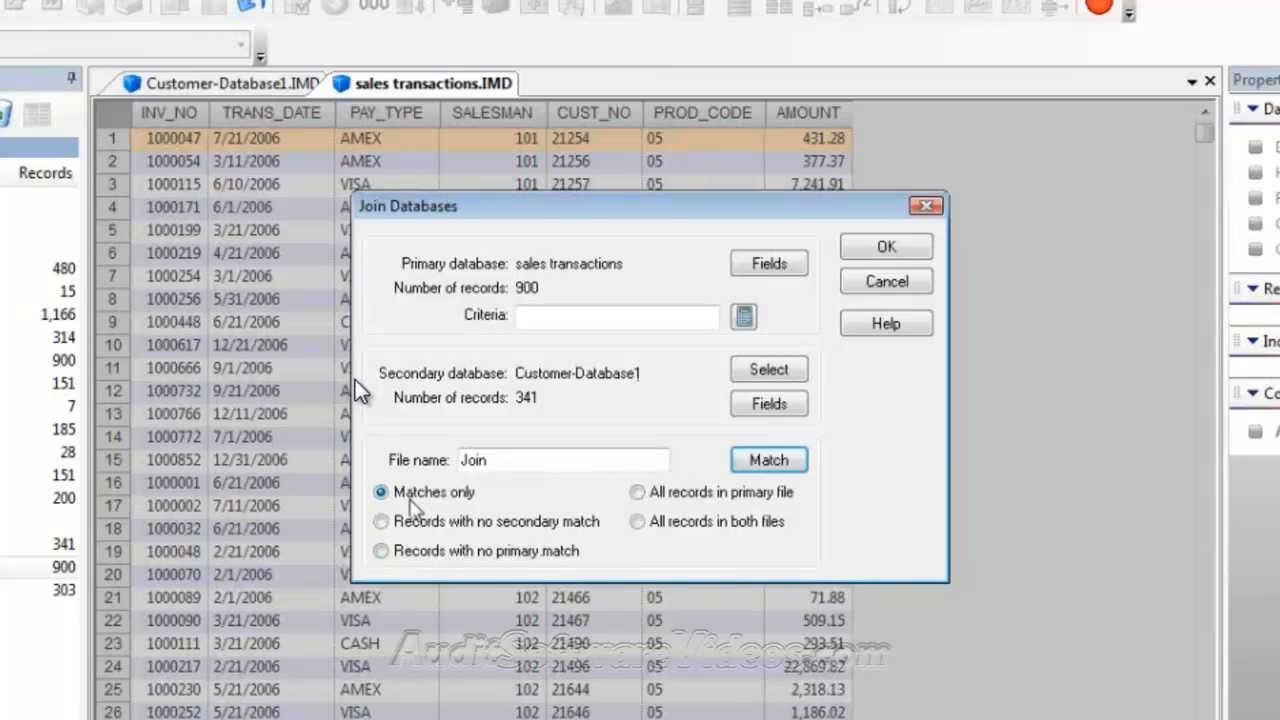
Set the join to include all records in both files and run it with the file name Join.
{"action": "mouse_move", "coordinate": [410, 502]}
{"action": "mouse_move", "coordinate": [458, 557]}
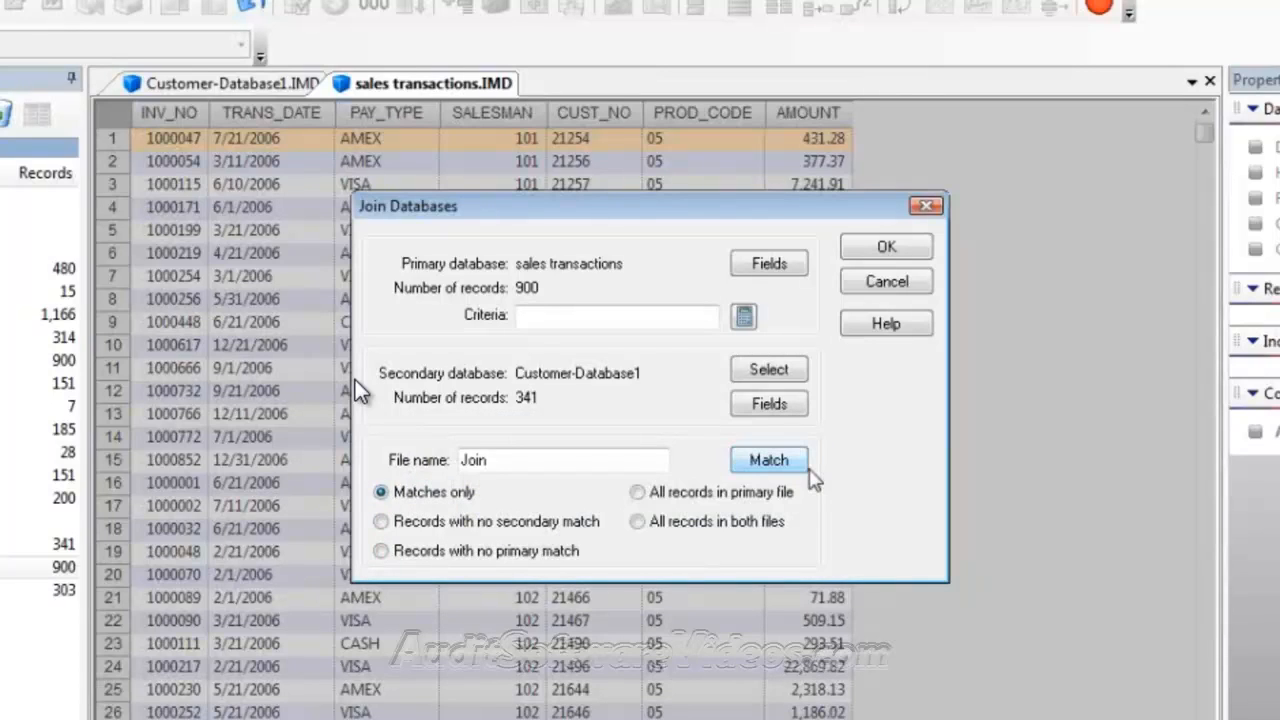
{"action": "left_click", "coordinate": [637, 522]}
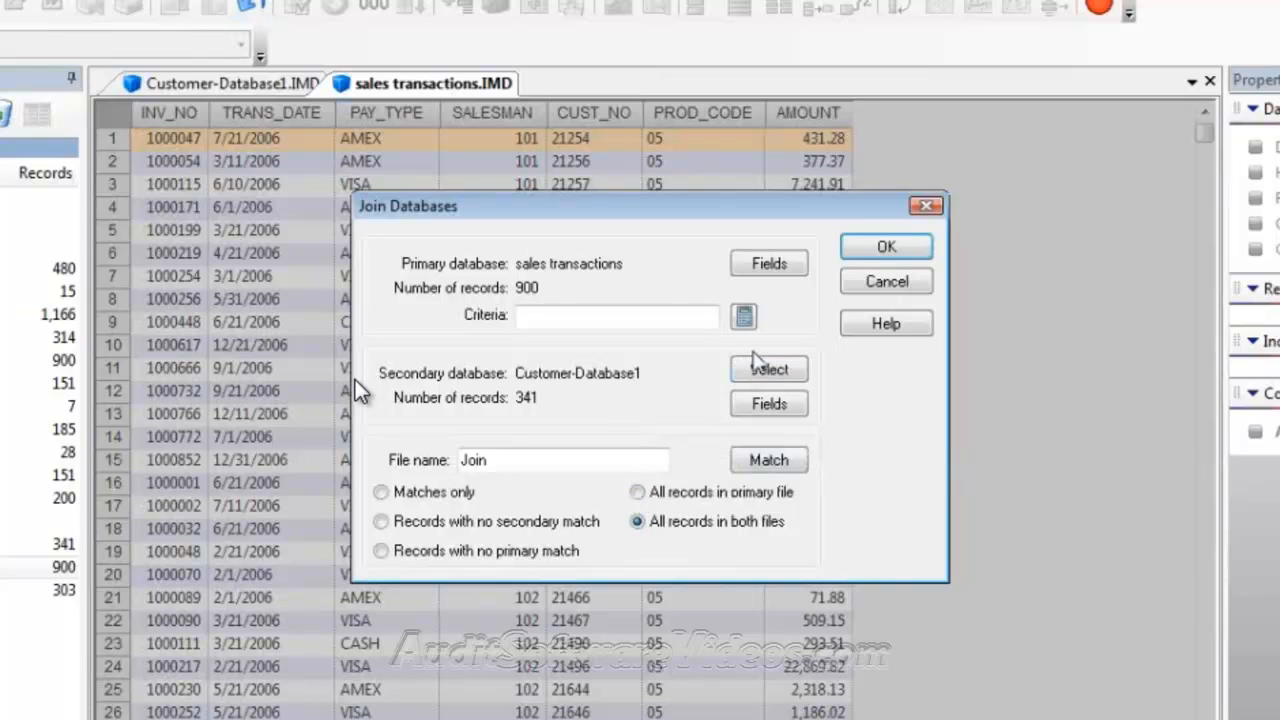
{"action": "left_click", "coordinate": [877, 250]}
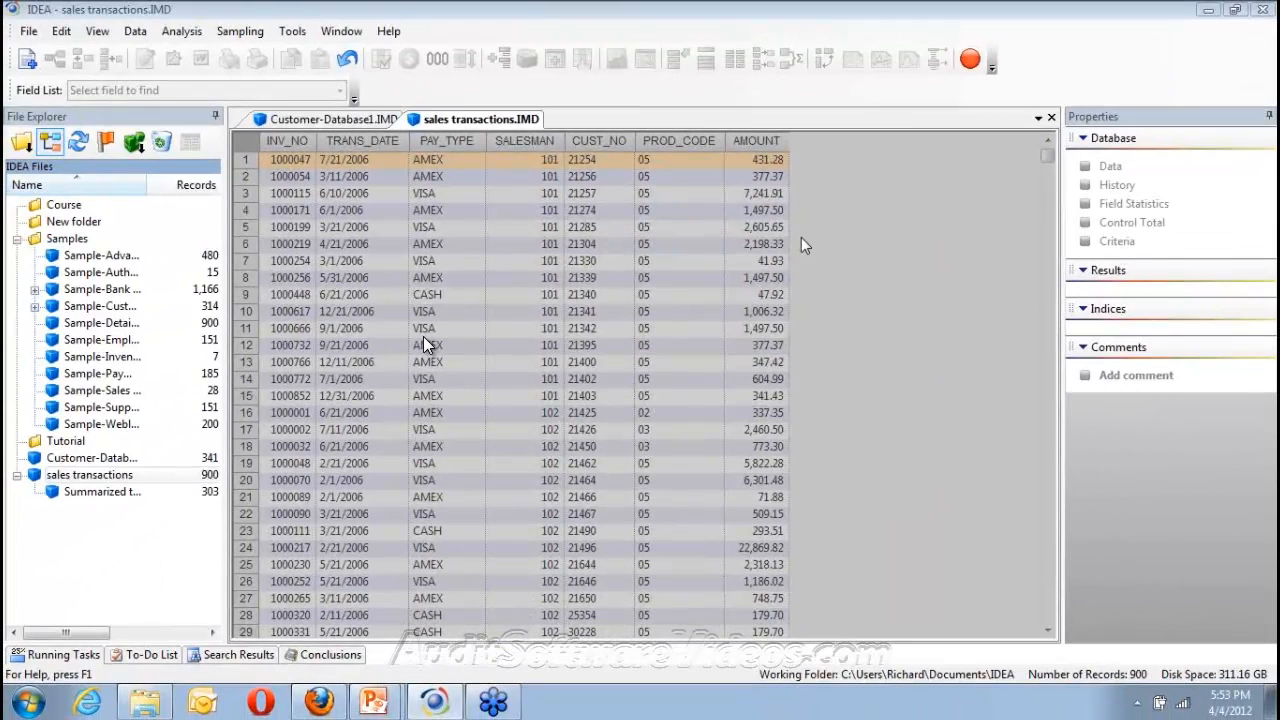